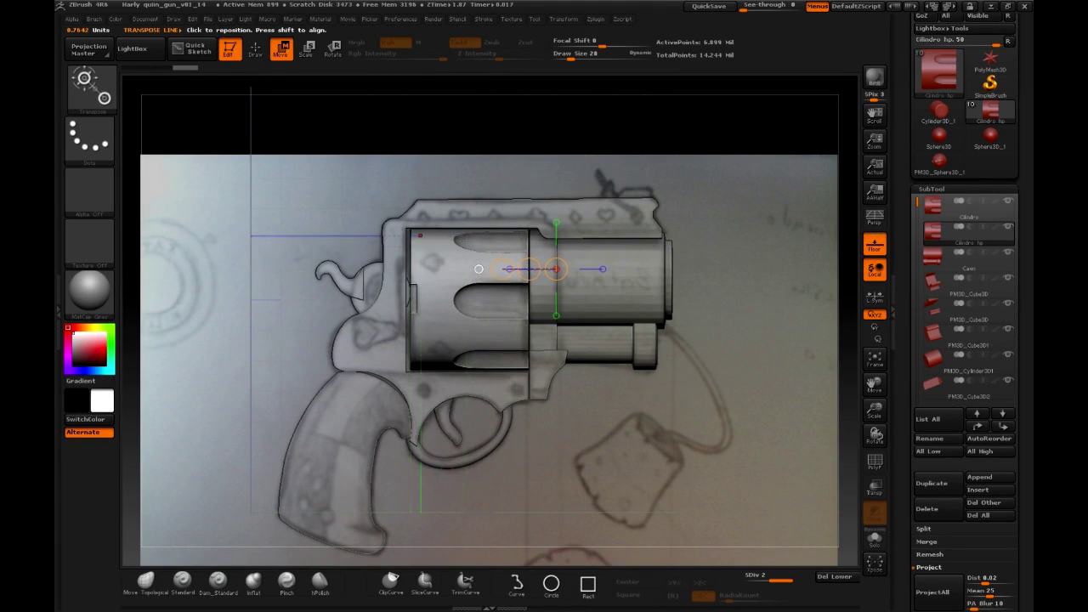
Select the Cilindro hp subtool and delete it from the revolver's subtool list
left_click(563, 398, "alt")
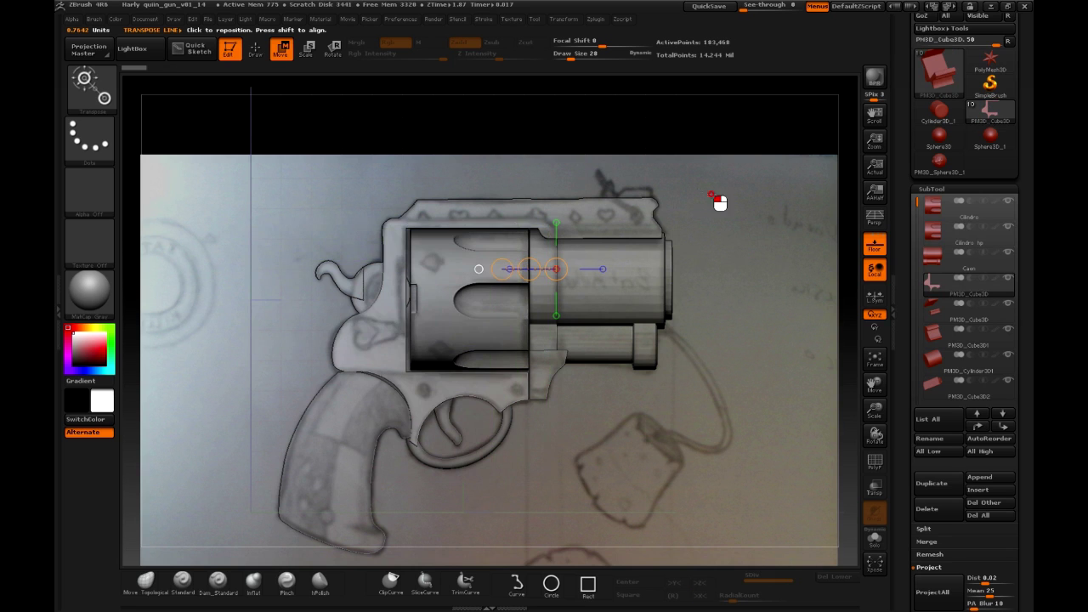
left_click_drag(719, 199, 712, 223)
left_click(931, 233)
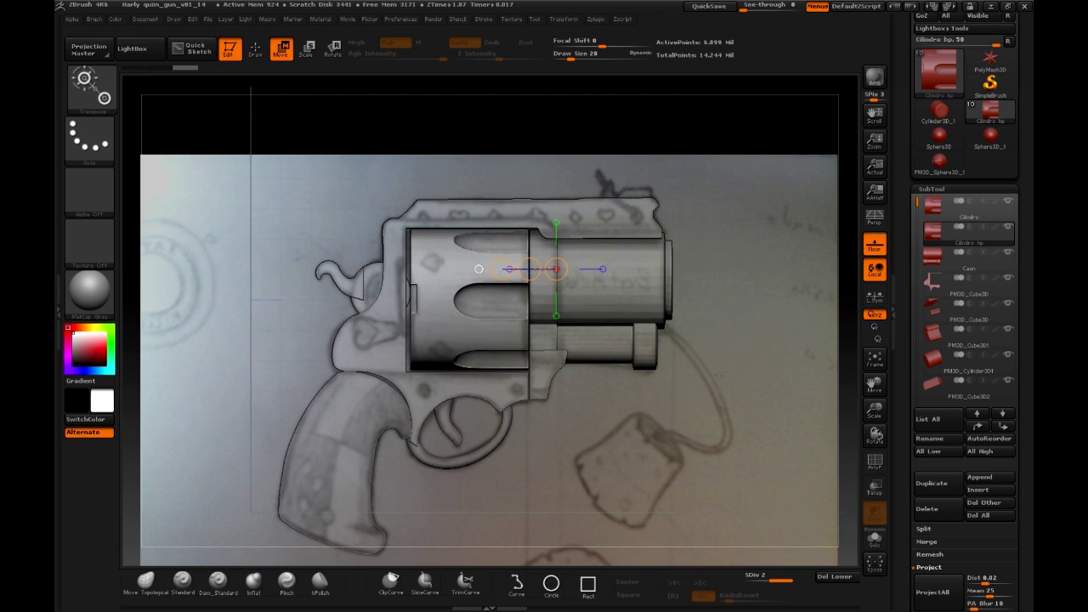
mouse_move(969, 238)
mouse_move(731, 339)
left_mouse_down()
mouse_move(744, 353)
mouse_move(746, 339)
left_mouse_up()
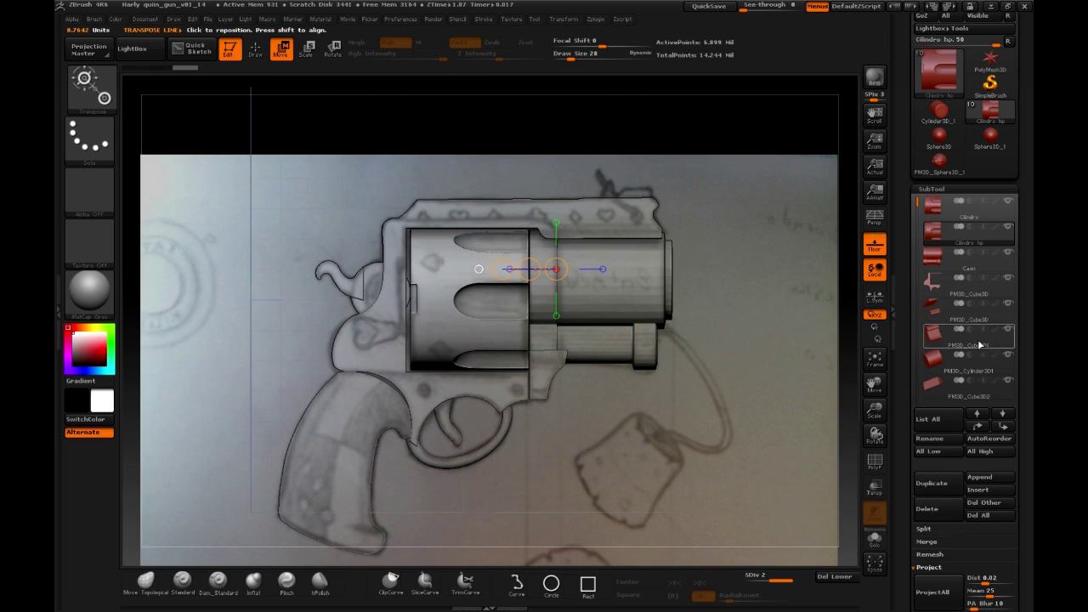
left_click(932, 510)
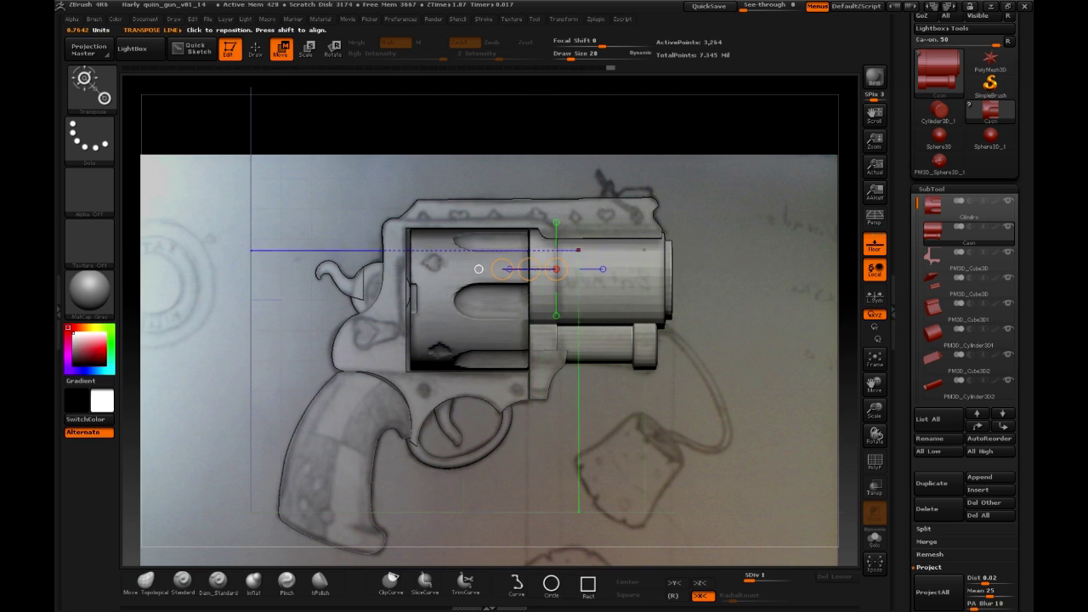
Examine the revolver from above against the reference drawing and check the Up-Down grid map settings
left_click_drag(730, 223, 729, 304)
left_click_drag(738, 220, 736, 291, "alt")
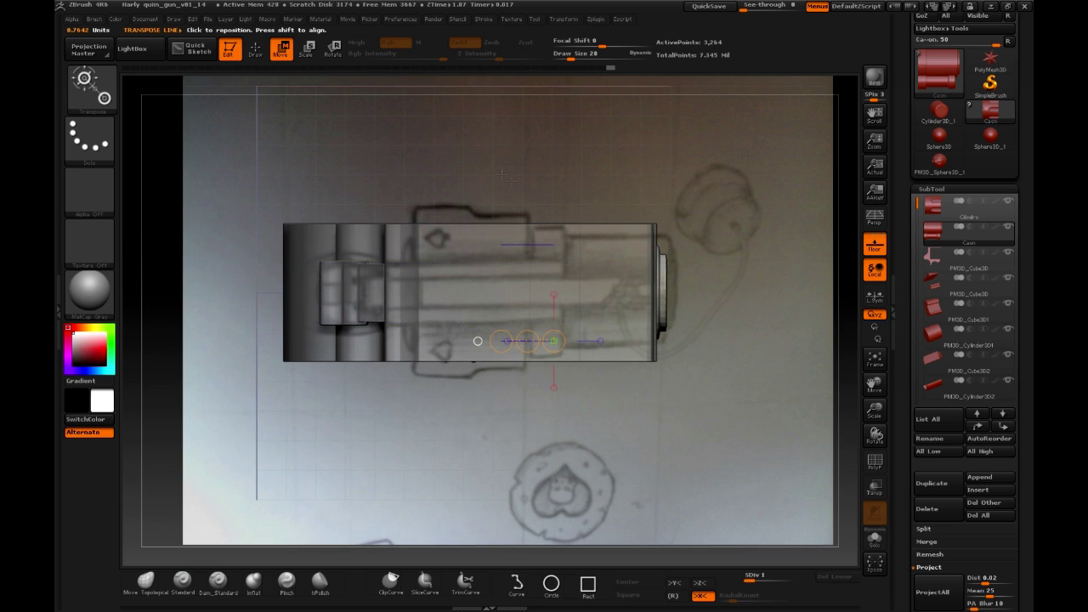
left_click_drag(710, 281, 695, 219)
left_click_drag(705, 329, 641, 439)
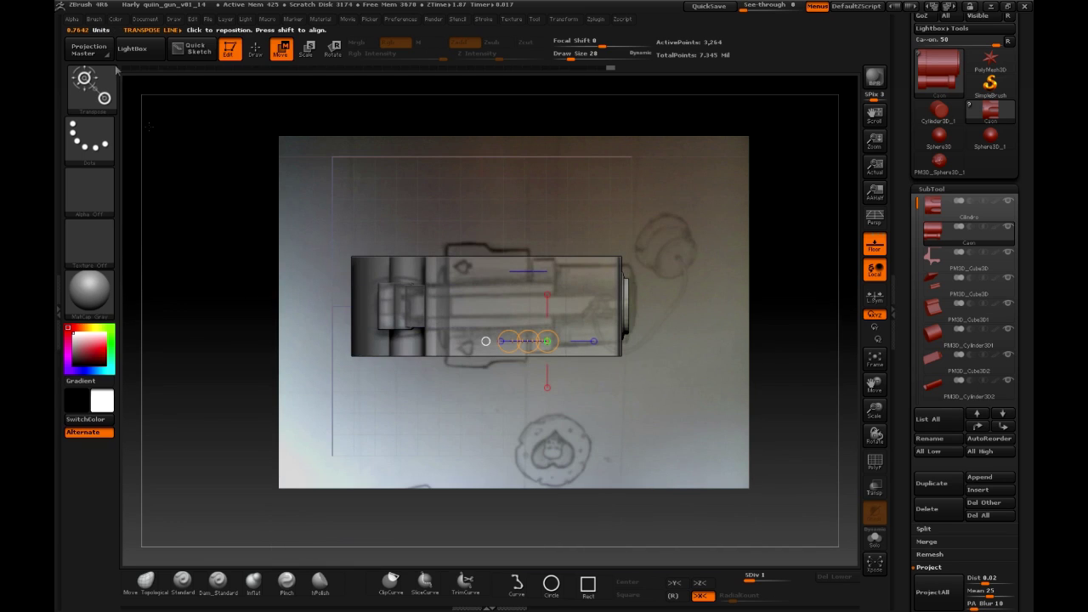
left_click(118, 20)
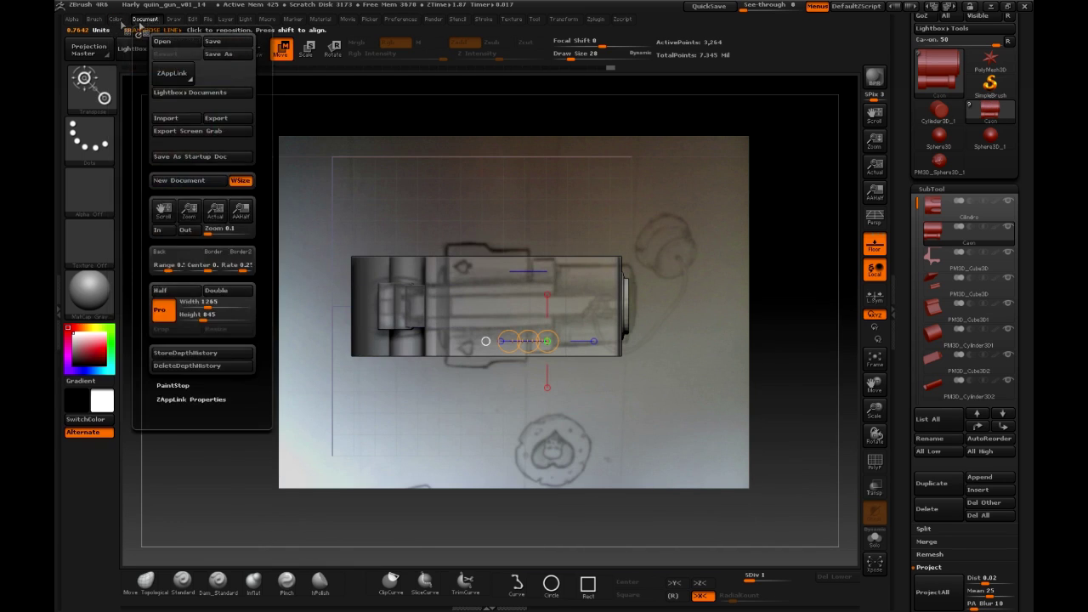
mouse_move(173, 21)
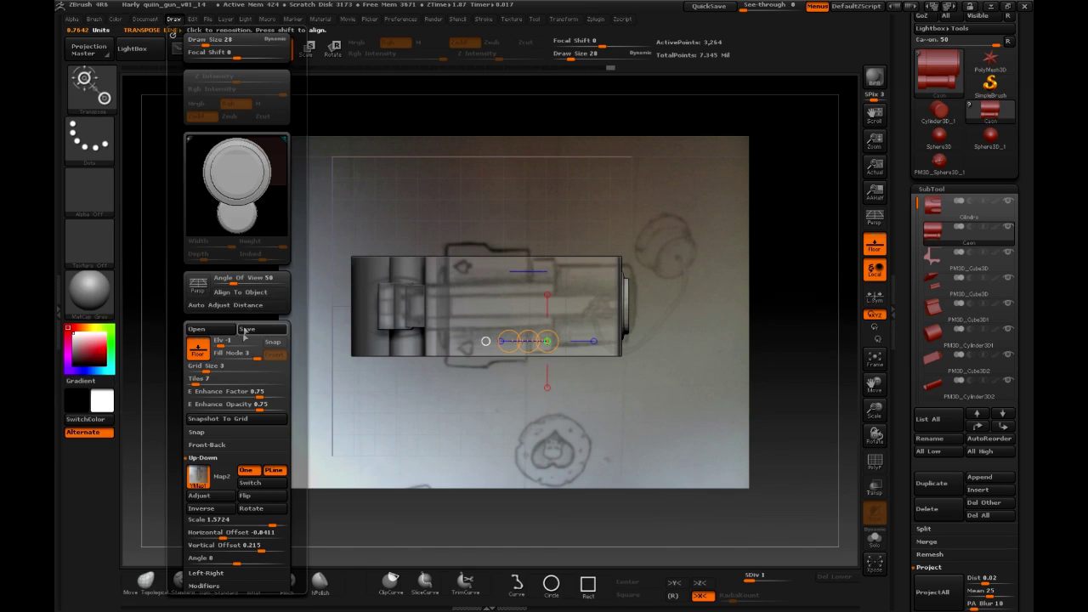
scroll(293, 323, "down", 2)
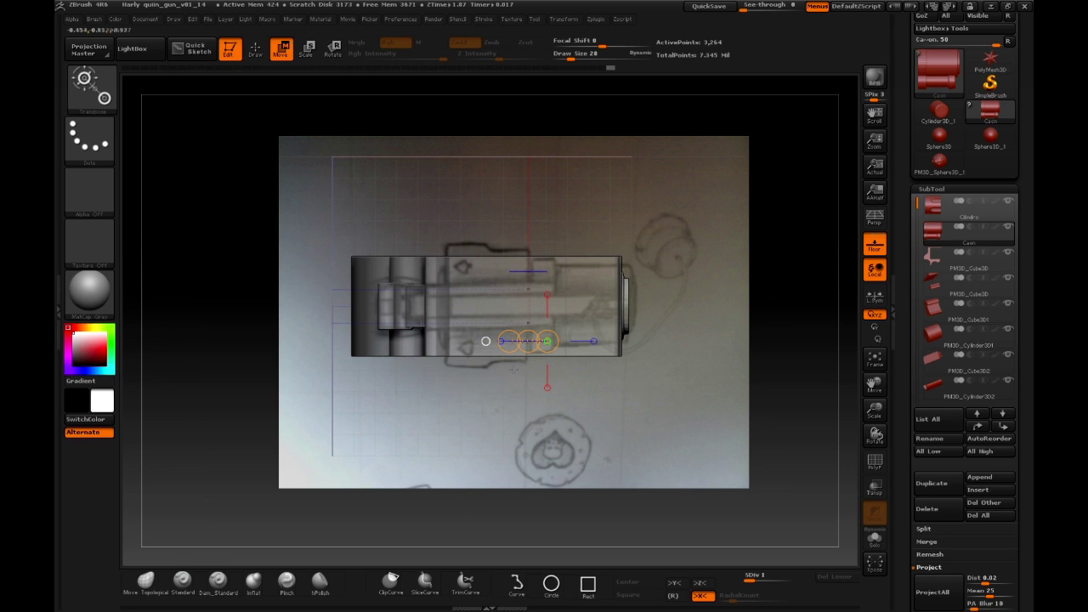
Try other rotations of the Up-Down reference map beneath the revolver's top view
left_click_drag(494, 341, 494, 271)
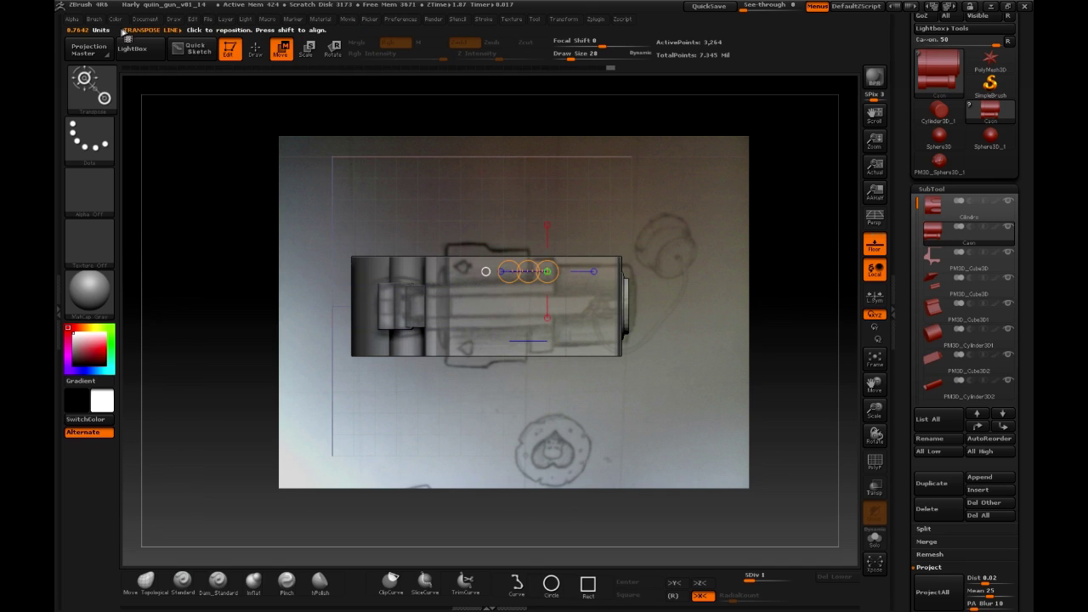
left_click(173, 19)
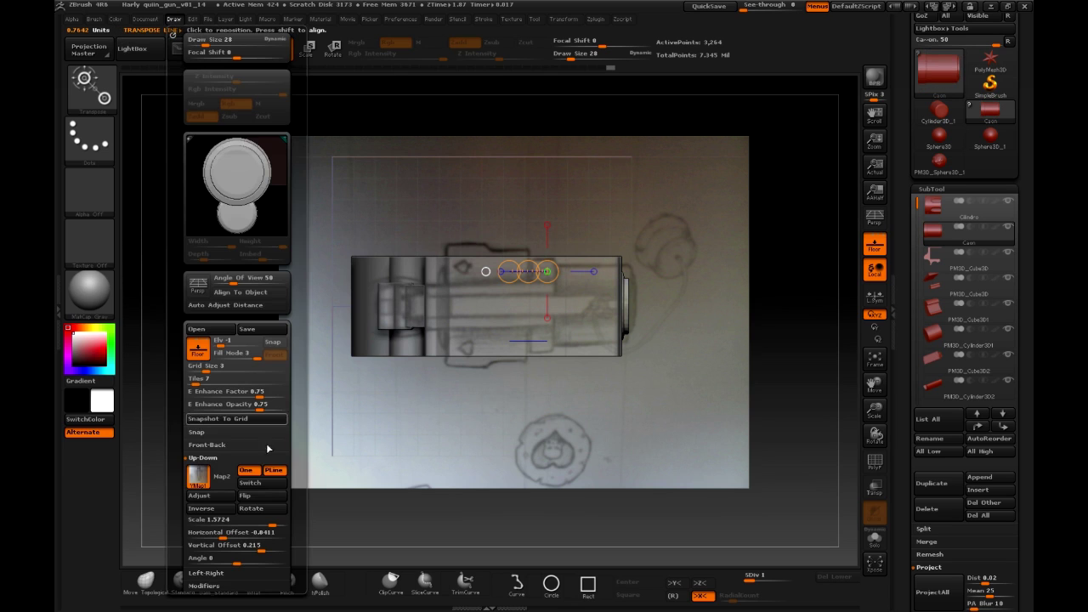
left_click(267, 512)
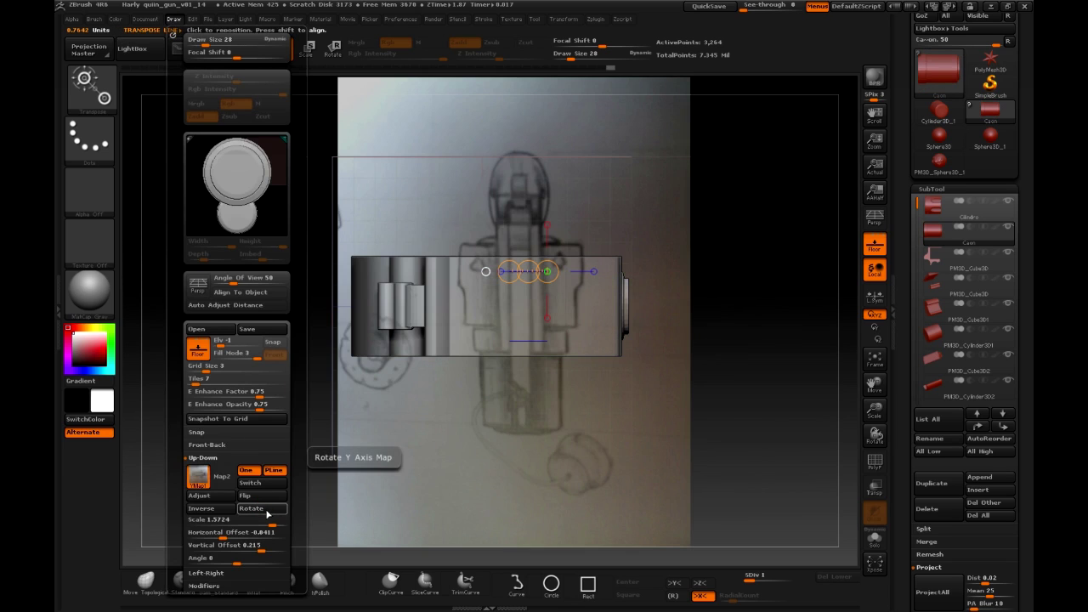
left_click(268, 511)
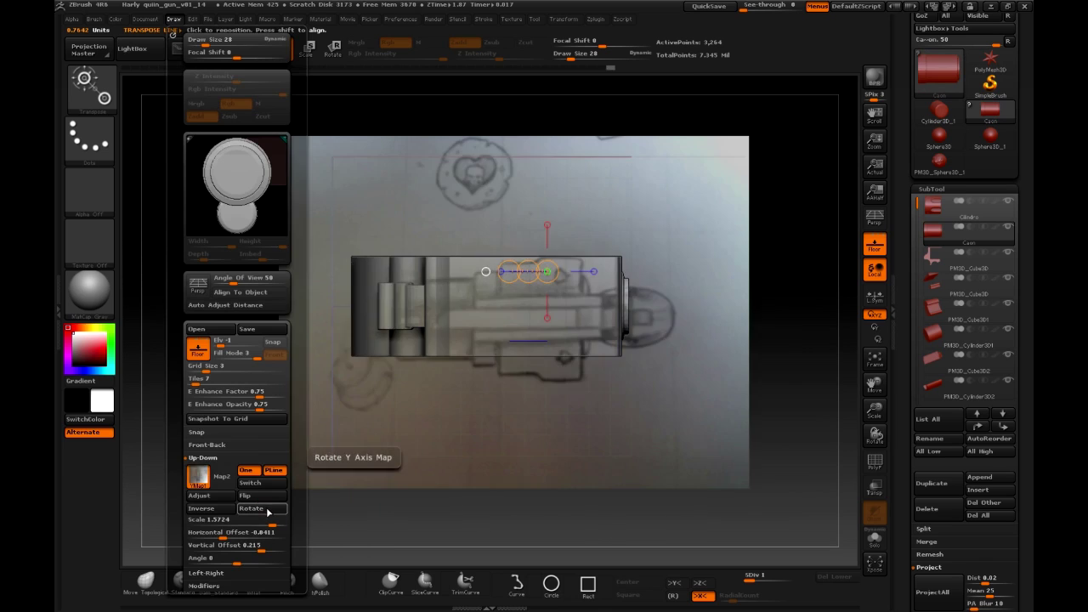
left_click(268, 511)
left_click(268, 512)
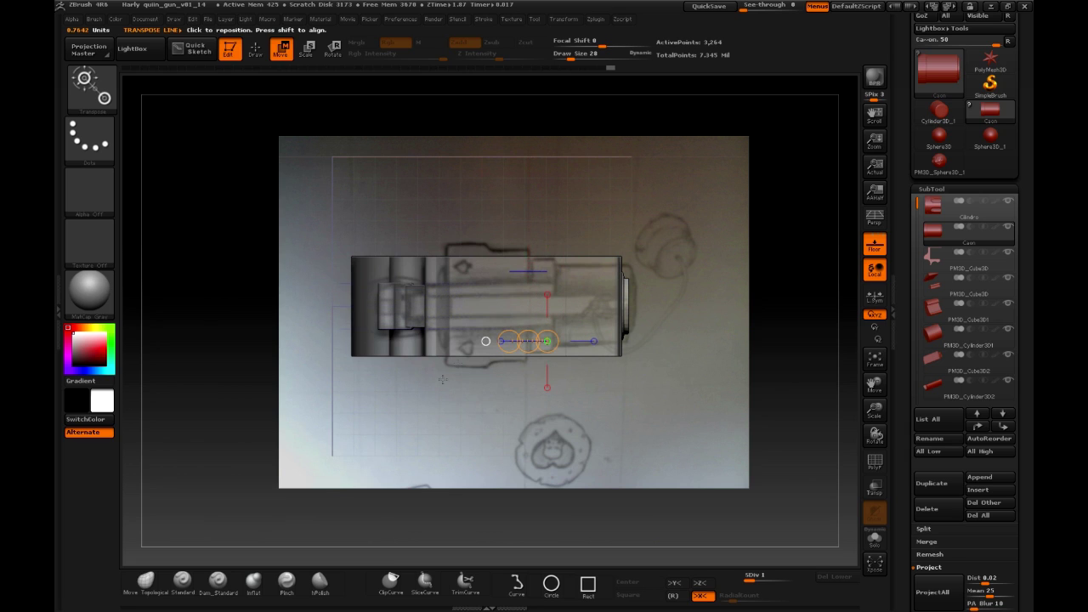
Select the PM3D_Cube3D frame subtool and hide all the other subtools, viewing the frame from the side
left_click_drag(427, 398, 503, 494, "alt")
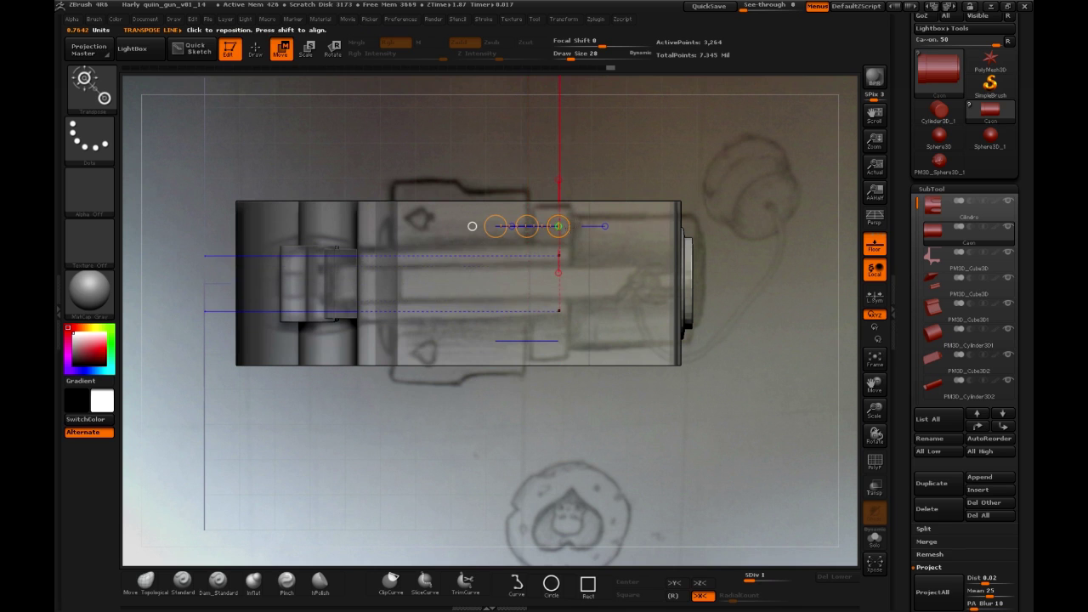
key("q")
mouse_move(568, 408)
left_mouse_down()
mouse_move(578, 348)
mouse_move(674, 460)
mouse_move(651, 493)
mouse_move(632, 460)
left_mouse_up()
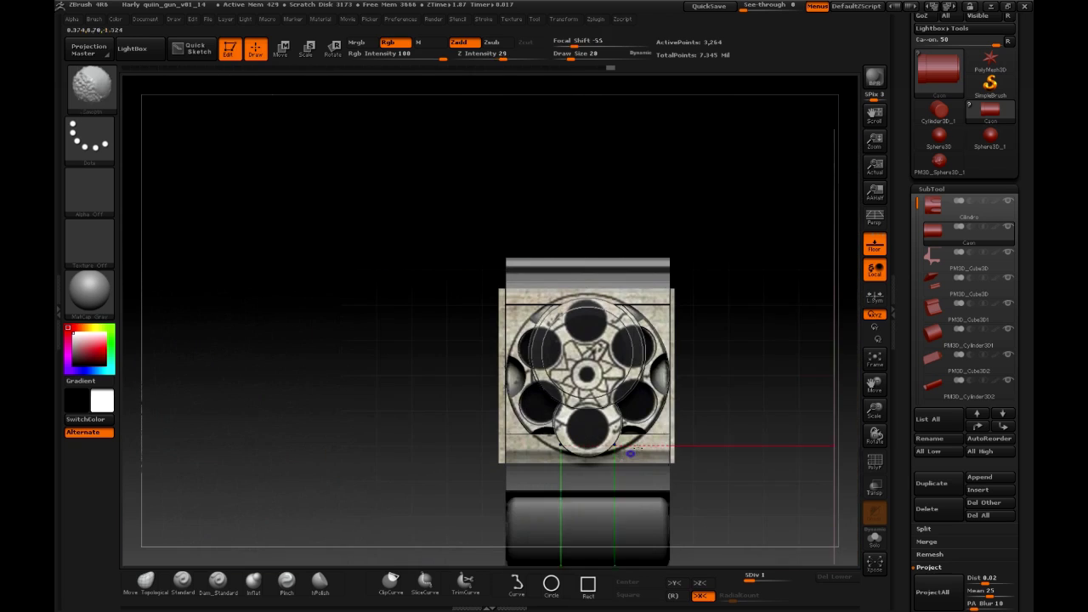
key("w")
left_click_drag(755, 368, 810, 381)
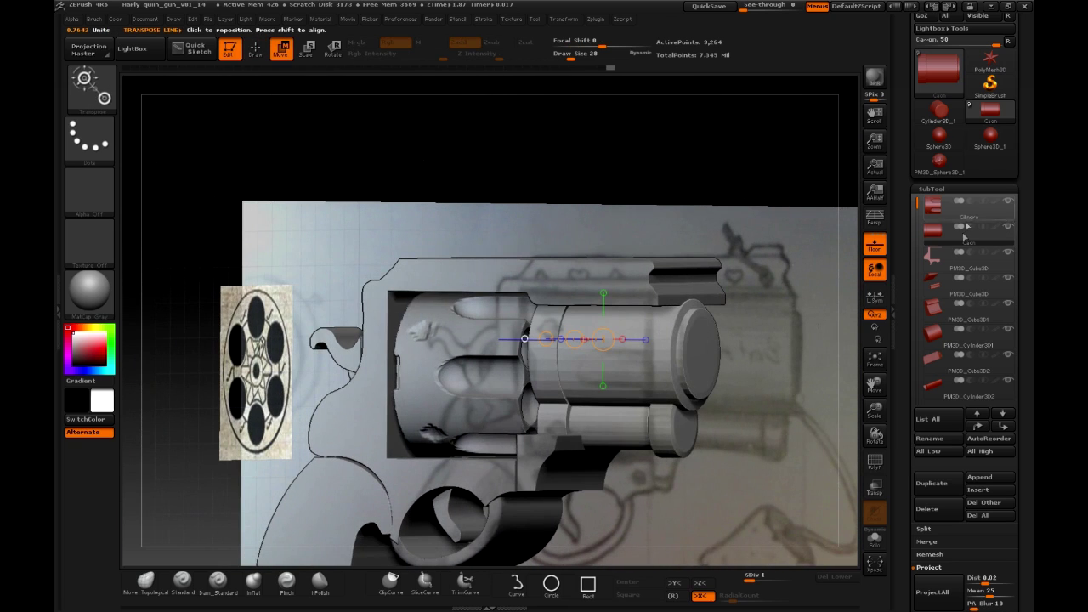
mouse_move(1012, 255)
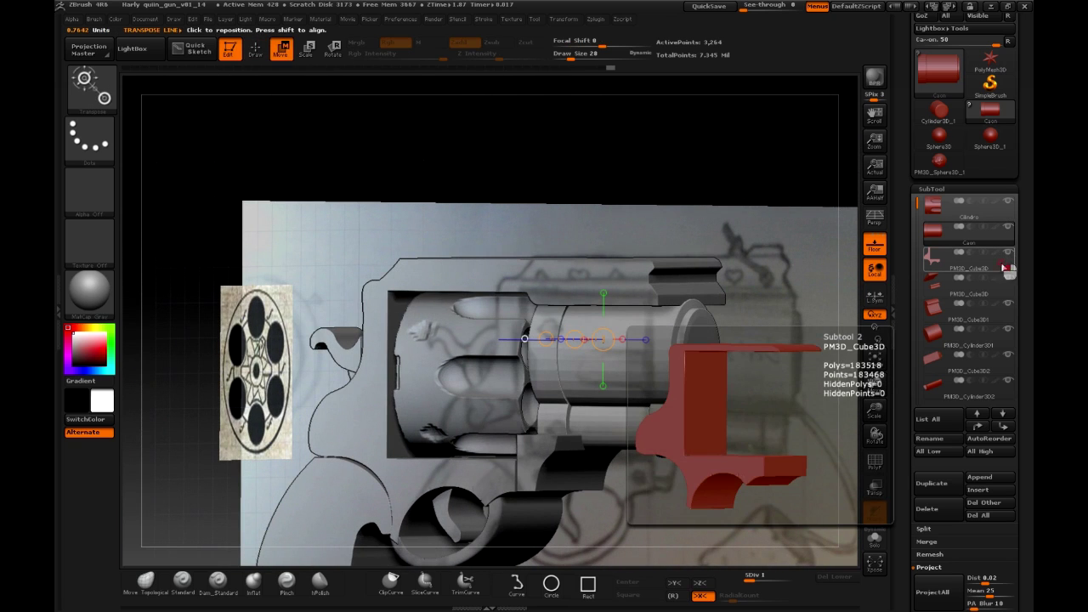
left_click(1006, 267)
left_click_drag(699, 242, 705, 350)
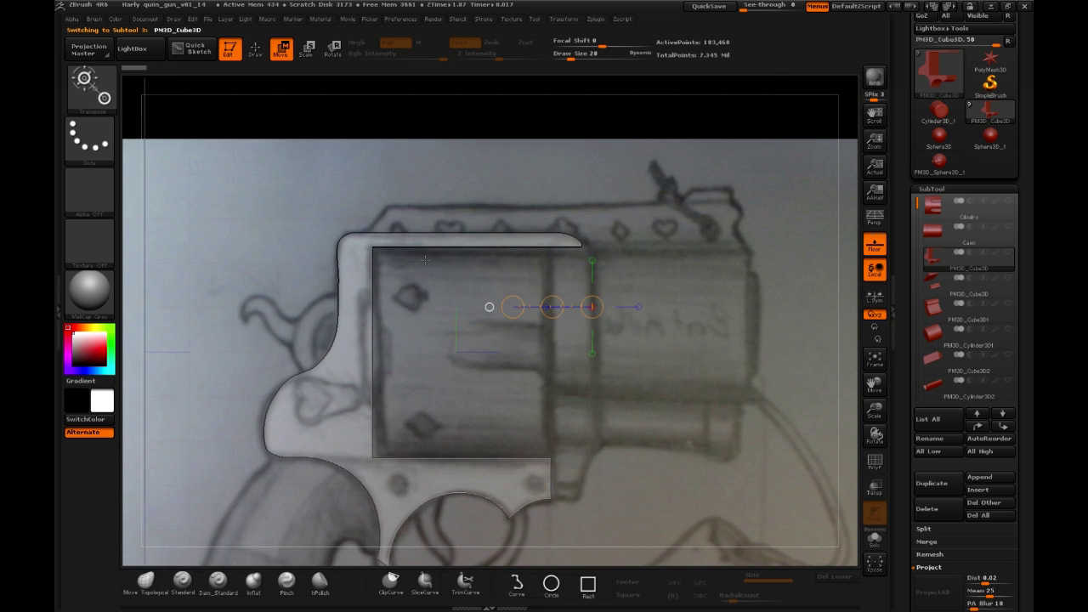
Clip the frame's side with ClipCurve from the top view, narrowing it to the width of the reference drawing
key("q")
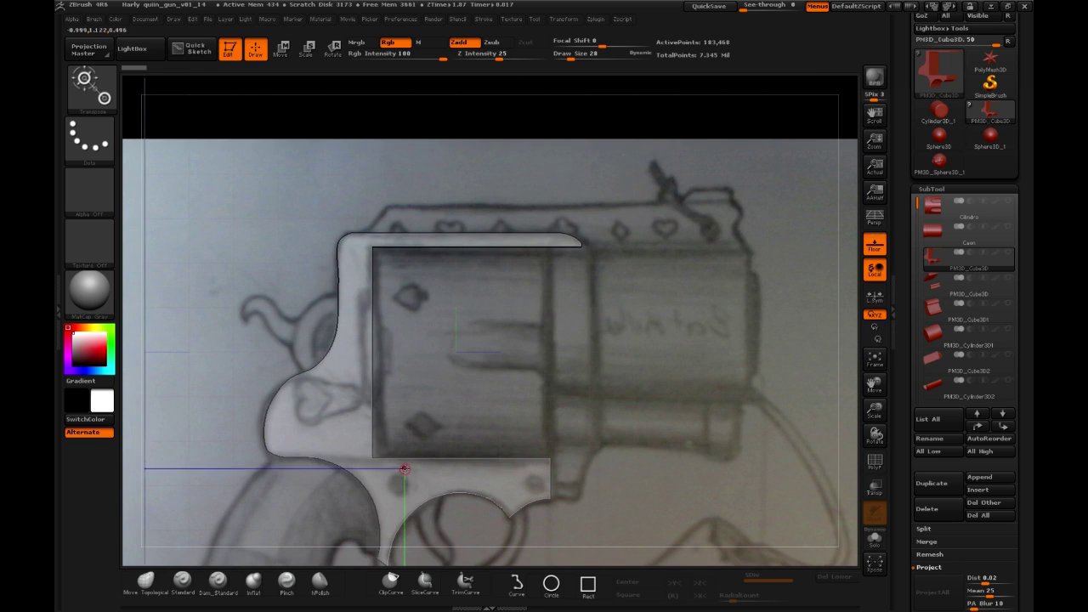
key("ctrl")
key("w")
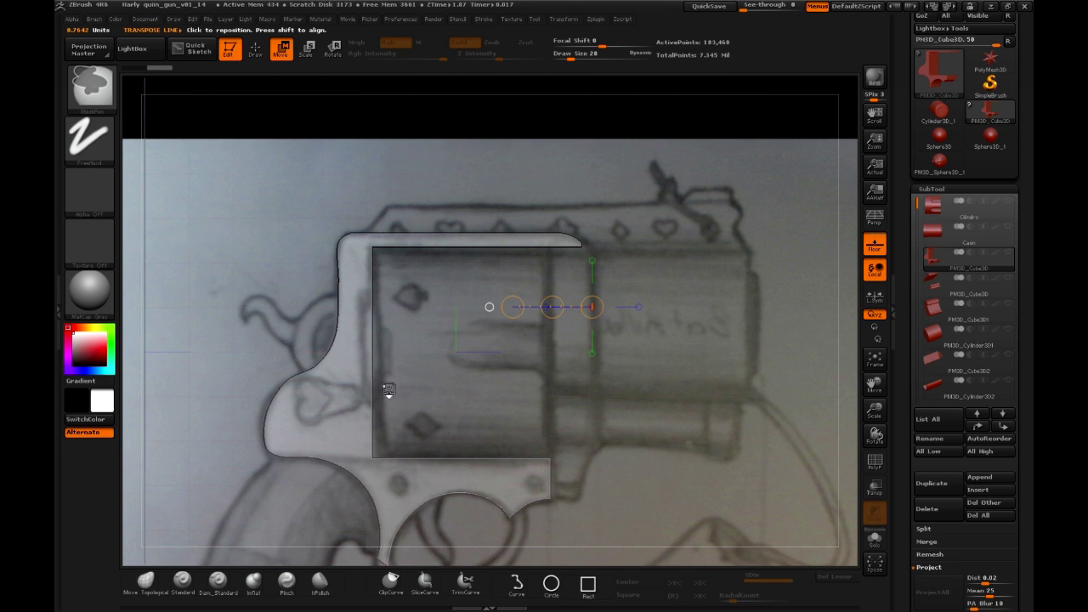
left_click_drag(635, 217, 638, 298, "shift")
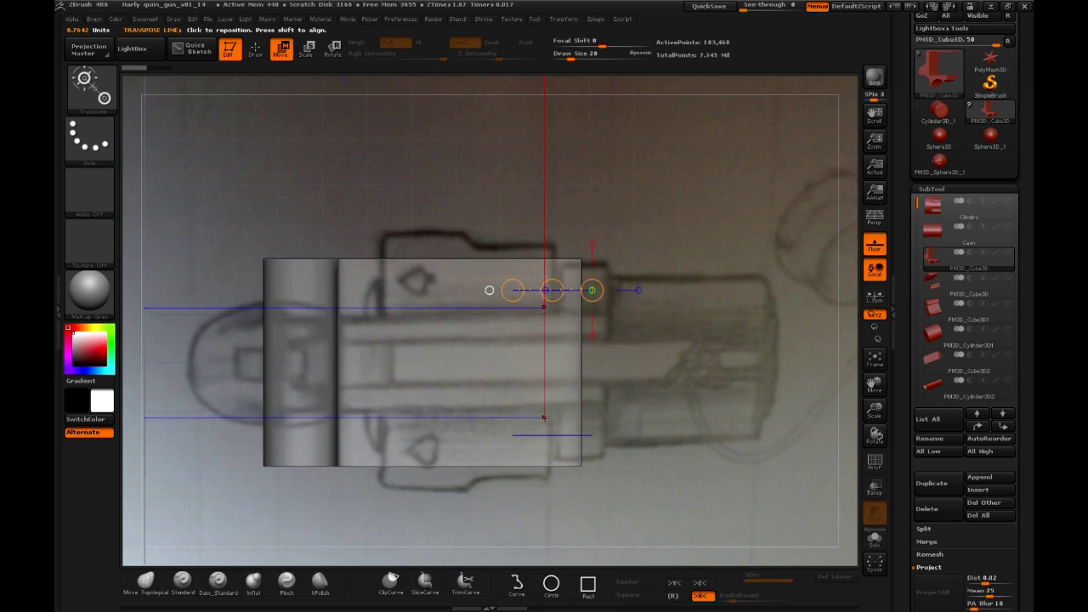
left_click_drag(545, 290, 545, 436)
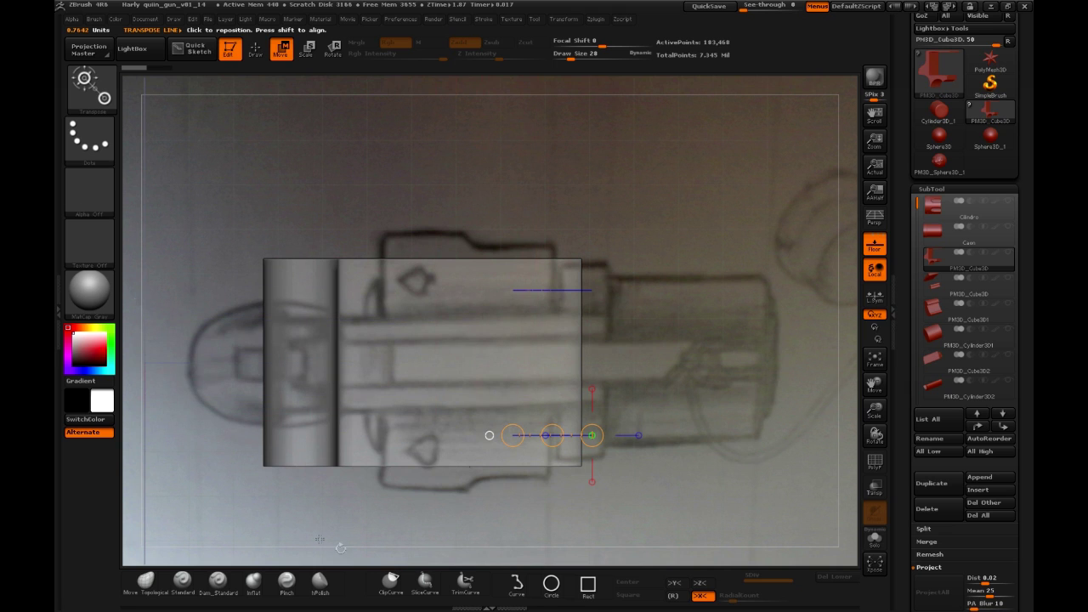
left_click(390, 580)
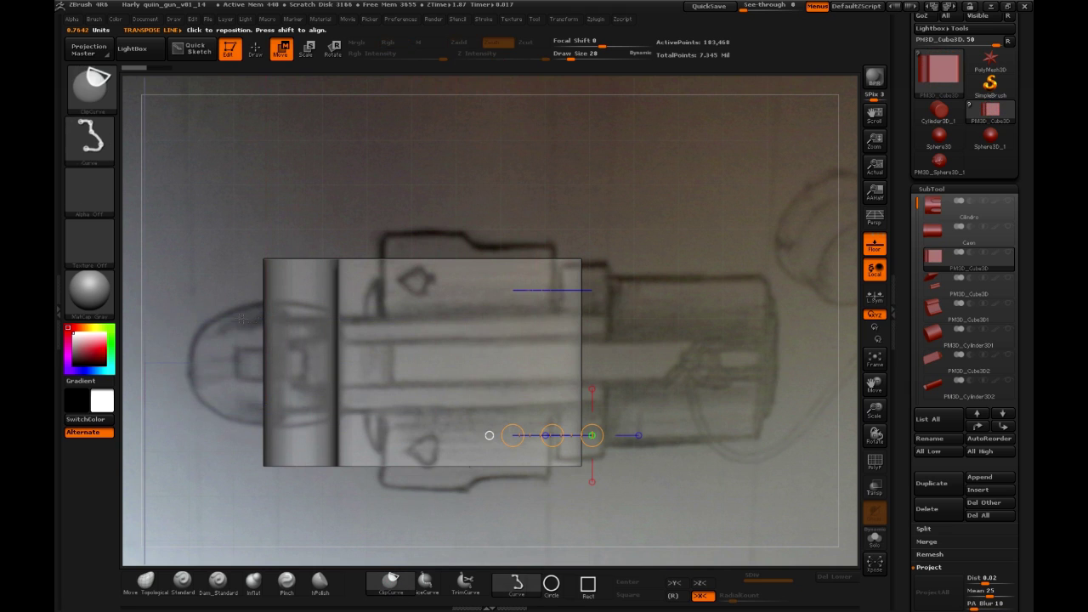
left_click_drag(239, 317, 659, 306, "ctrl+shift")
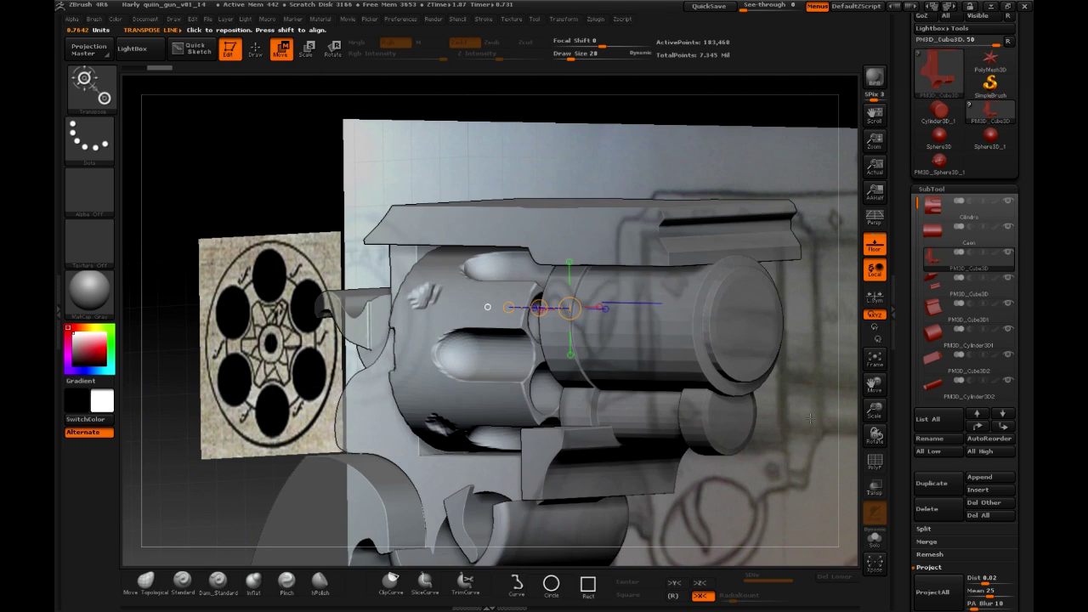
Isolate the front end of the frame's top strap with an inverted mask and move it forward to match the reference
left_click_drag(832, 465, 561, 362)
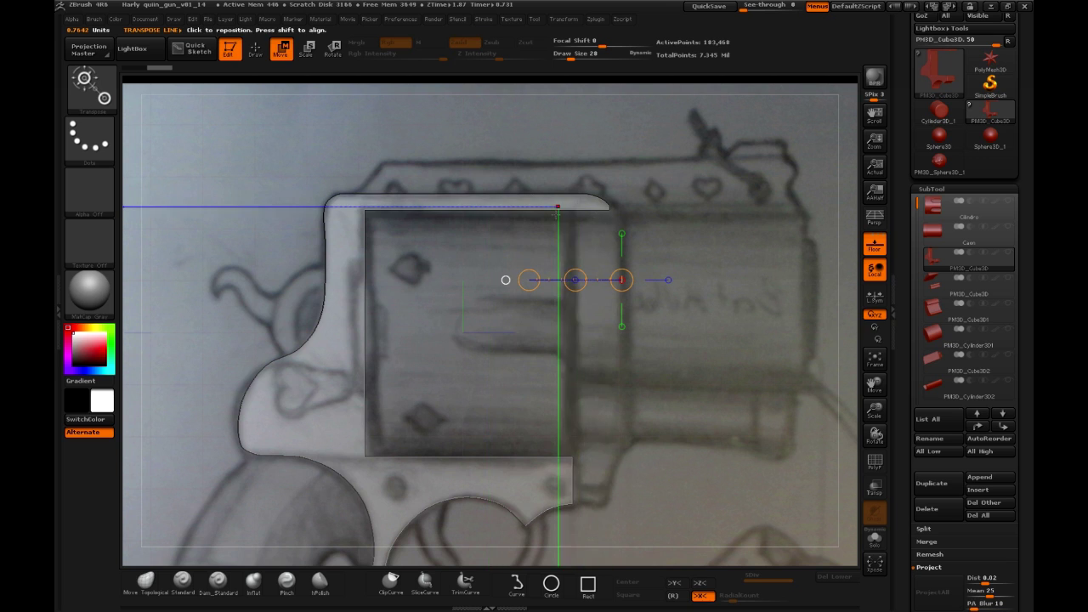
key("q")
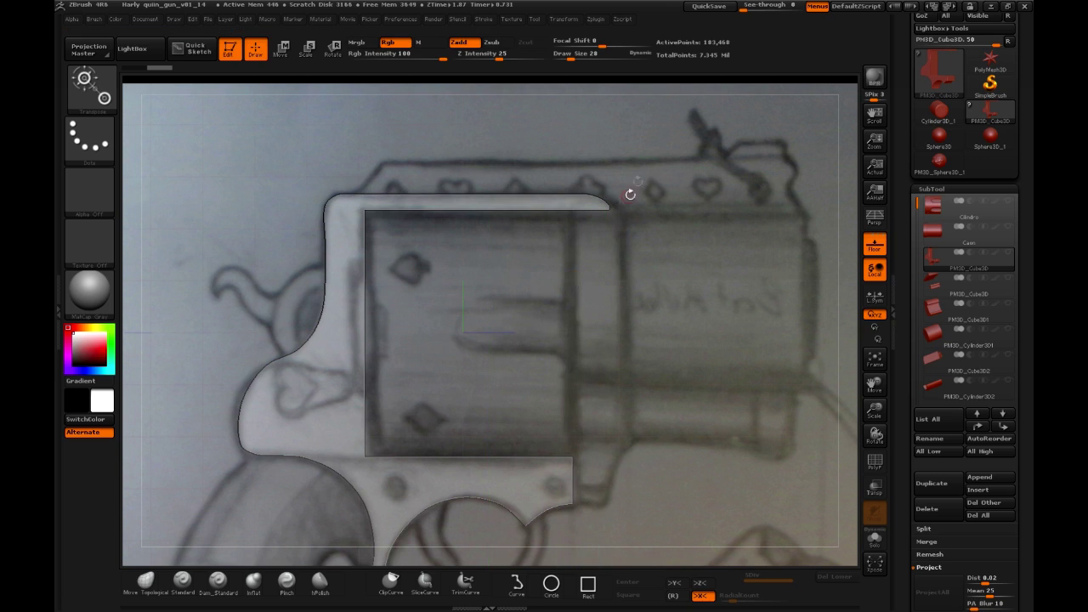
mouse_move(643, 171)
left_mouse_down("ctrl")
mouse_move(619, 207)
mouse_move(534, 243)
left_mouse_up("ctrl")
key("w")
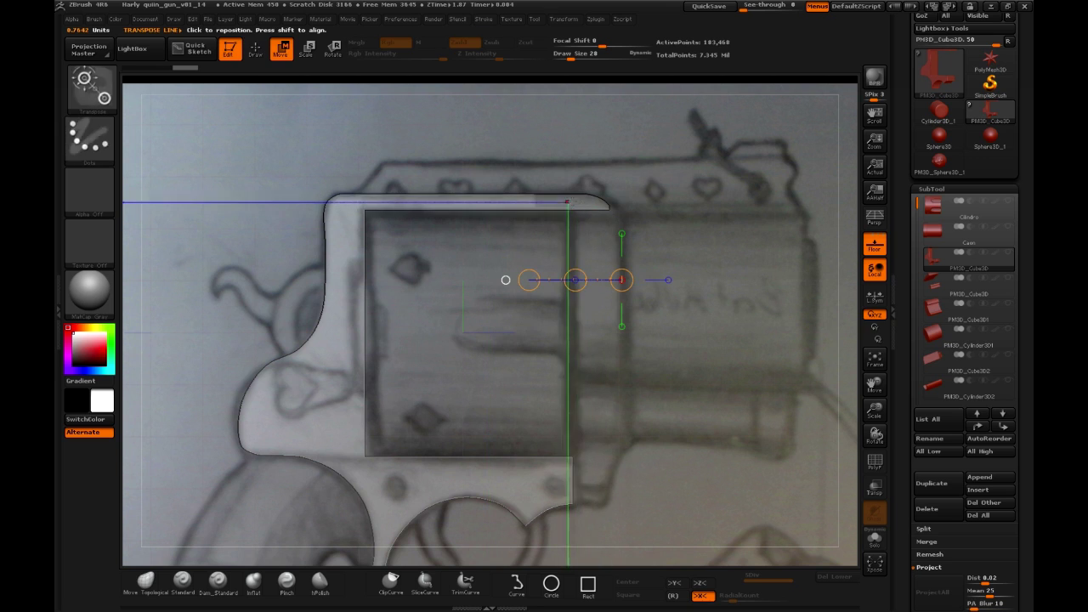
key("ctrl+i")
mouse_move(556, 204)
left_mouse_down("shift")
mouse_move(651, 204)
mouse_move(621, 209)
left_mouse_up("shift")
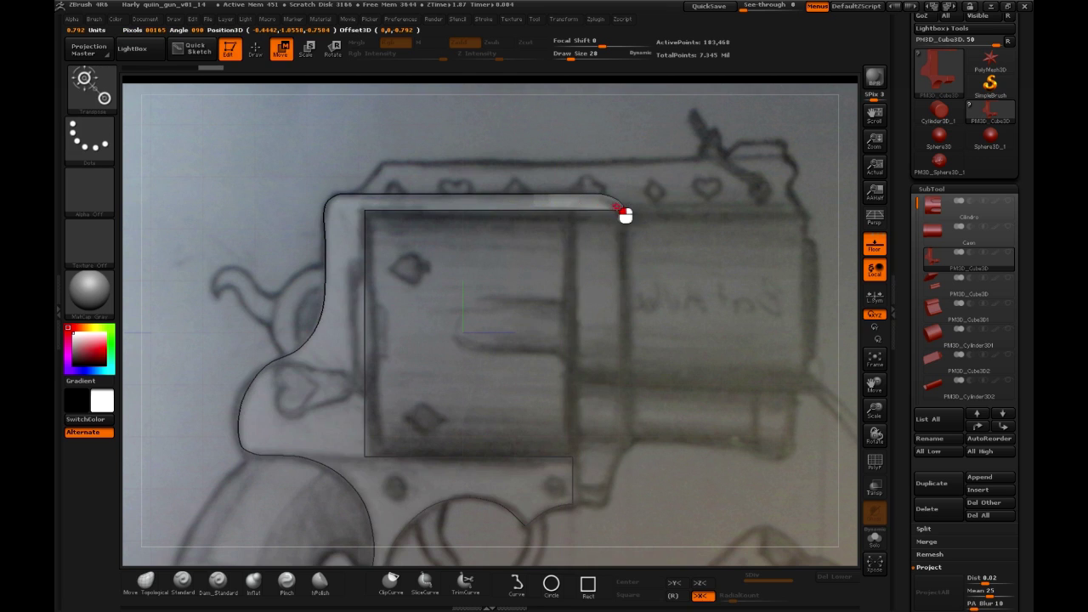
Move the frame's lower front end, above the trigger guard, slightly forward and clear the mask
left_click_drag(625, 469, 628, 370, "alt")
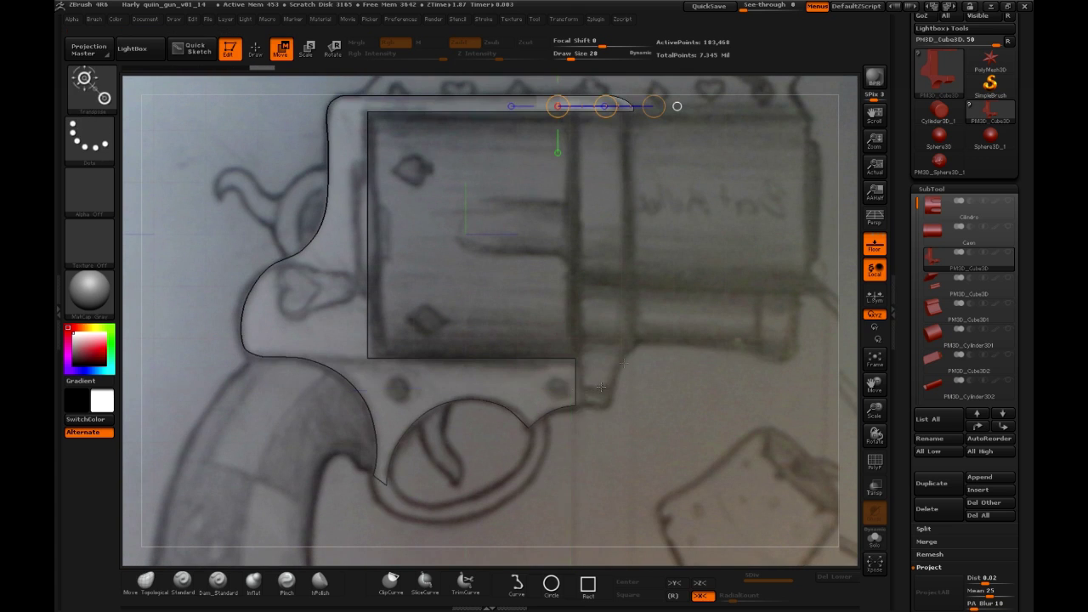
mouse_move(563, 403)
left_mouse_down()
mouse_move(568, 384)
mouse_move(575, 394)
mouse_move(615, 373)
mouse_move(595, 372)
left_mouse_up()
key("q")
key("w")
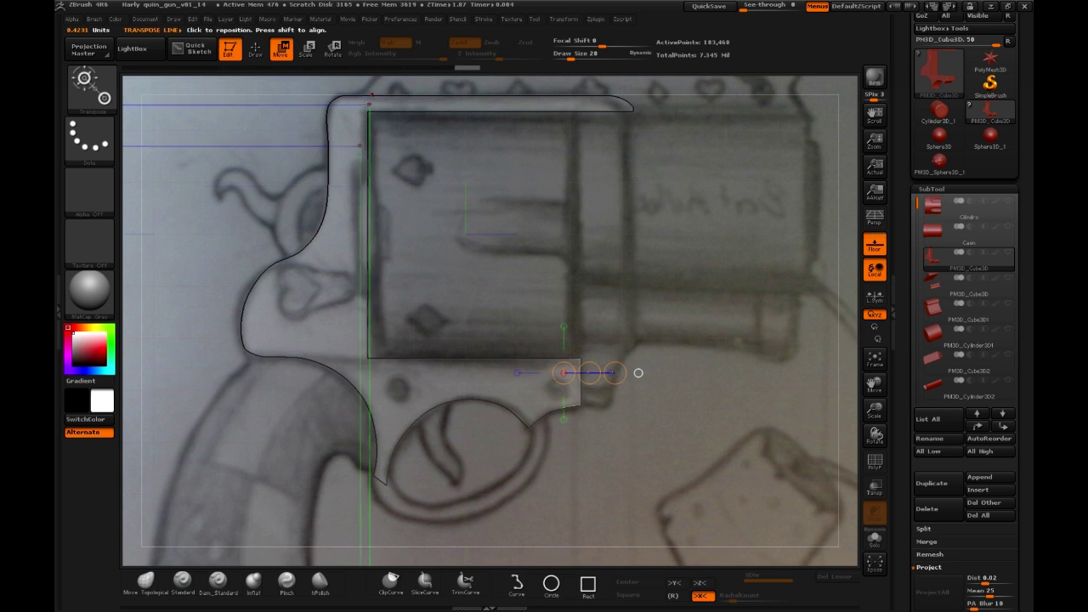
left_click_drag(441, 308, 451, 354, "alt")
left_click_drag(442, 269, 459, 311, "ctrl")
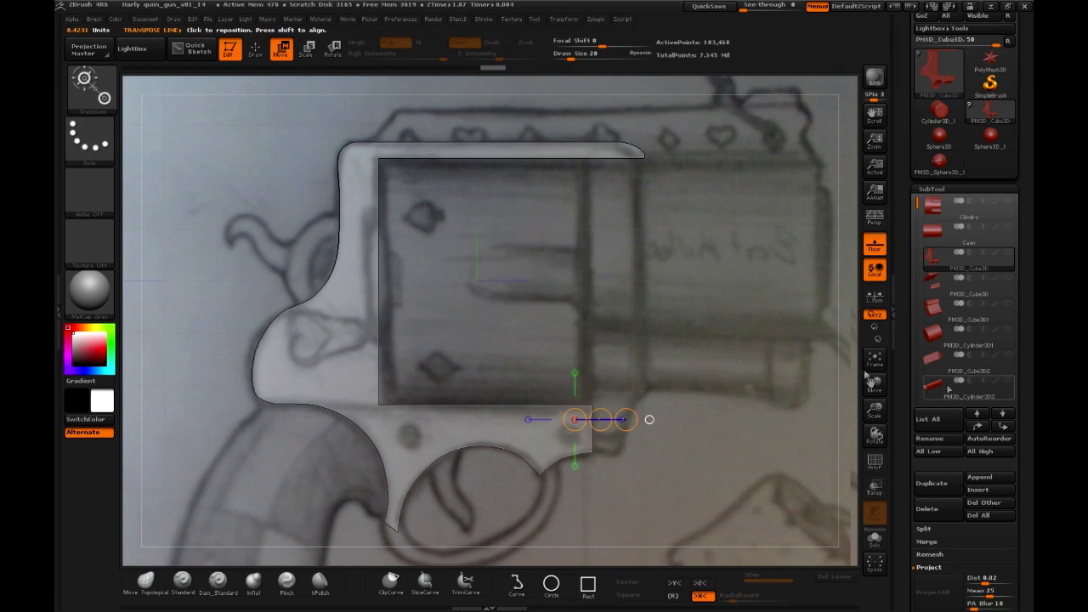
Show the cylinder subtool inside the frame and switch the masking stroke to a rectangle
left_click(1009, 204)
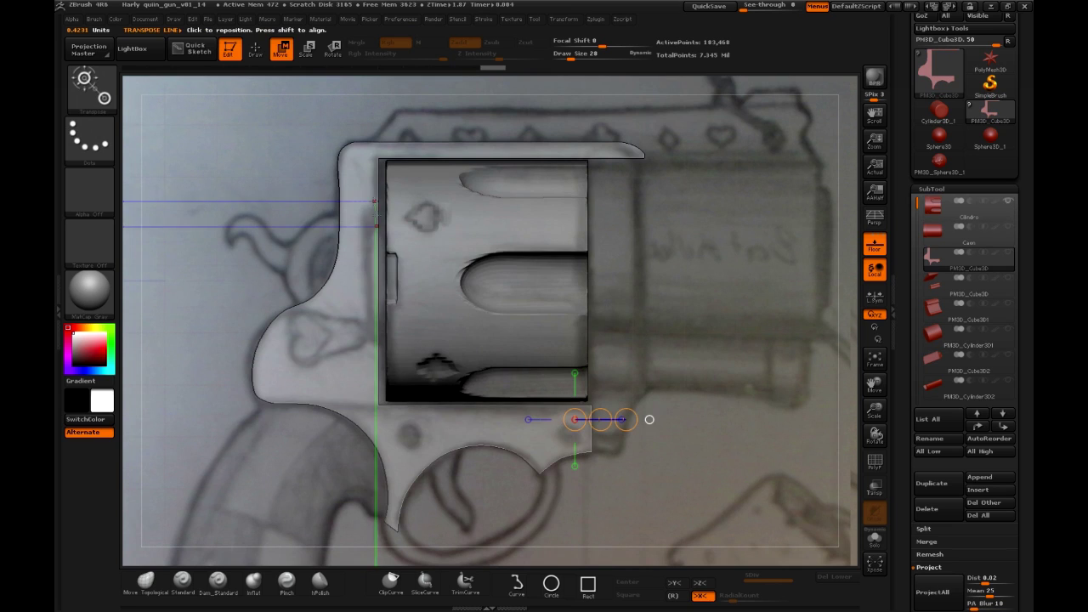
left_click_drag(401, 414, 360, 238)
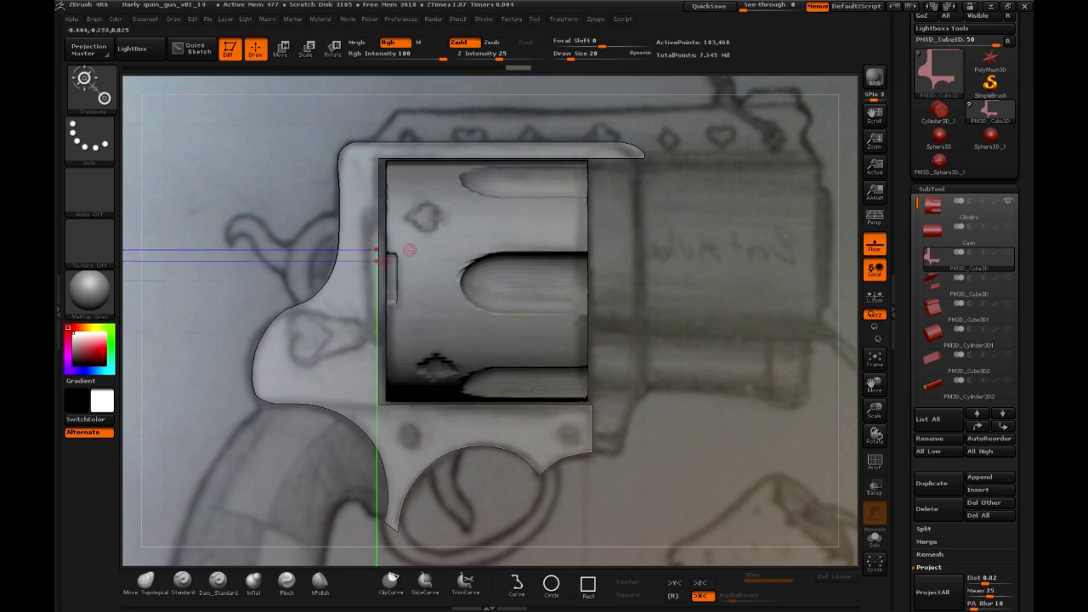
key("ctrl")
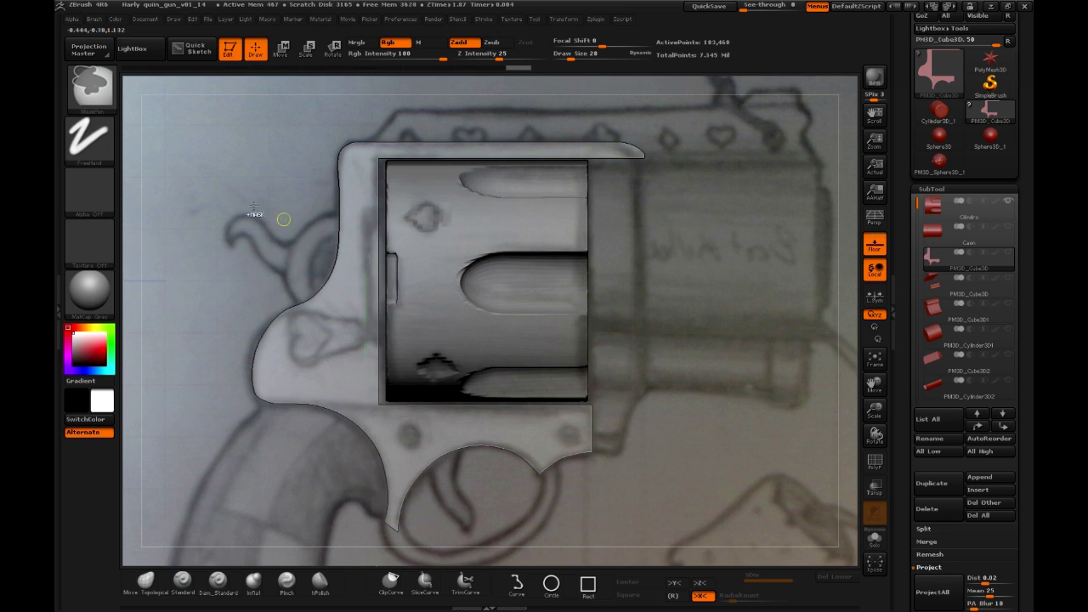
left_click(588, 584, "ctrl")
Try to mask the rear edge of the frame's cylinder opening and move it backward
mouse_move(433, 414)
left_mouse_down("ctrl")
mouse_move(387, 357)
mouse_move(375, 155)
mouse_move(378, 174)
left_mouse_up("ctrl")
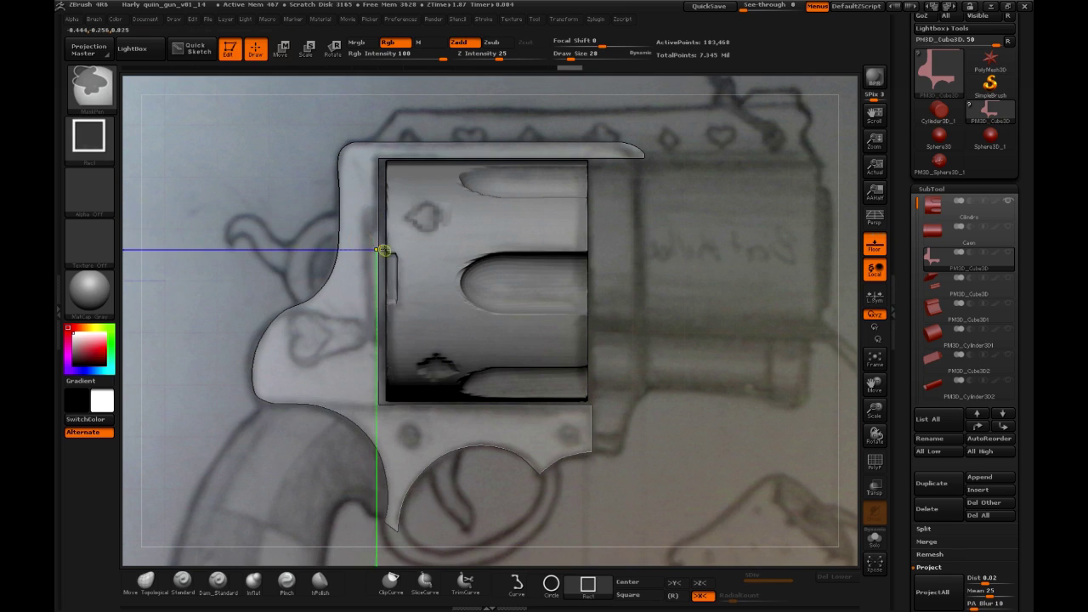
key("w")
mouse_move(377, 225)
left_mouse_down()
mouse_move(484, 225)
mouse_move(434, 227)
left_mouse_up()
key("ctrl+z")
left_click(678, 212, "ctrl")
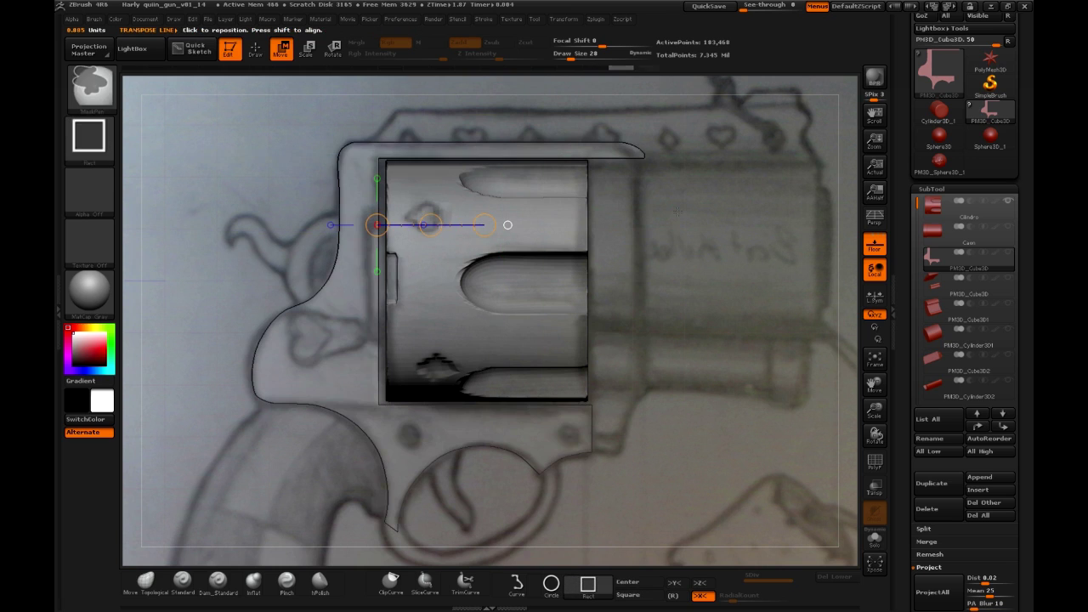
left_click_drag(429, 223, 427, 225)
key("ctrl+z")
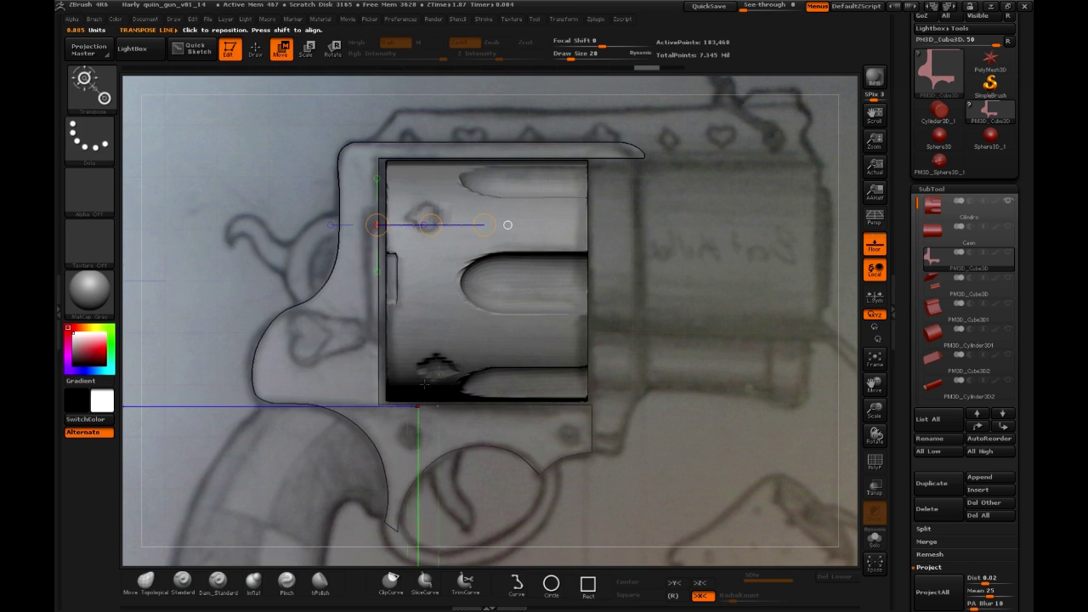
left_click(666, 386, "ctrl")
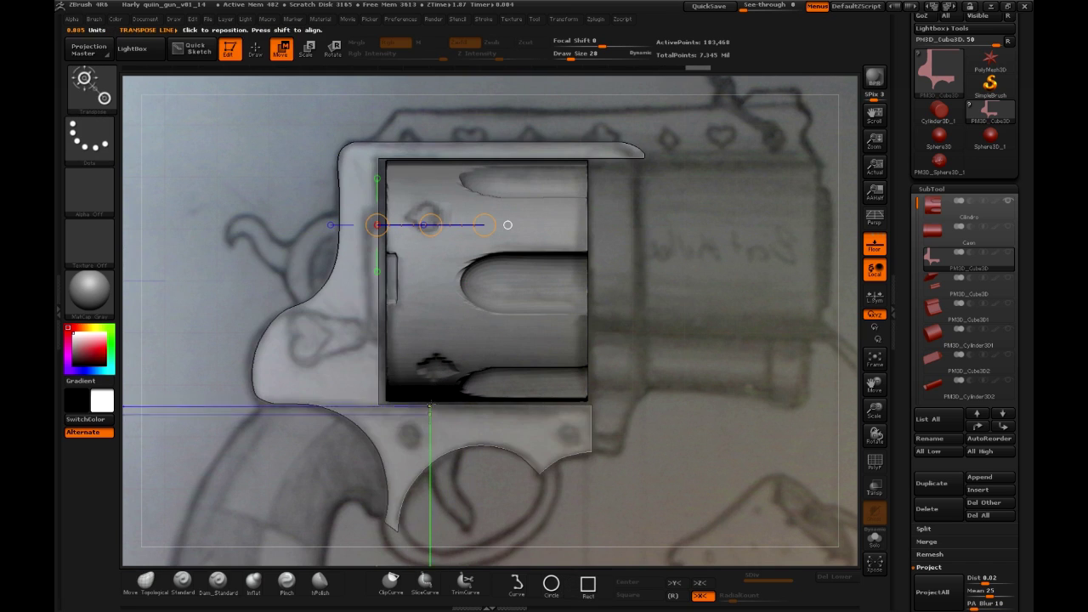
left_click_drag(440, 429, 394, 355, "ctrl")
key("ctrl+z")
Isolate the rear inner edge of the frame's cylinder opening with a rectangular mask, move it slightly backward and clear the mask
left_click_drag(440, 429, 369, 154, "ctrl")
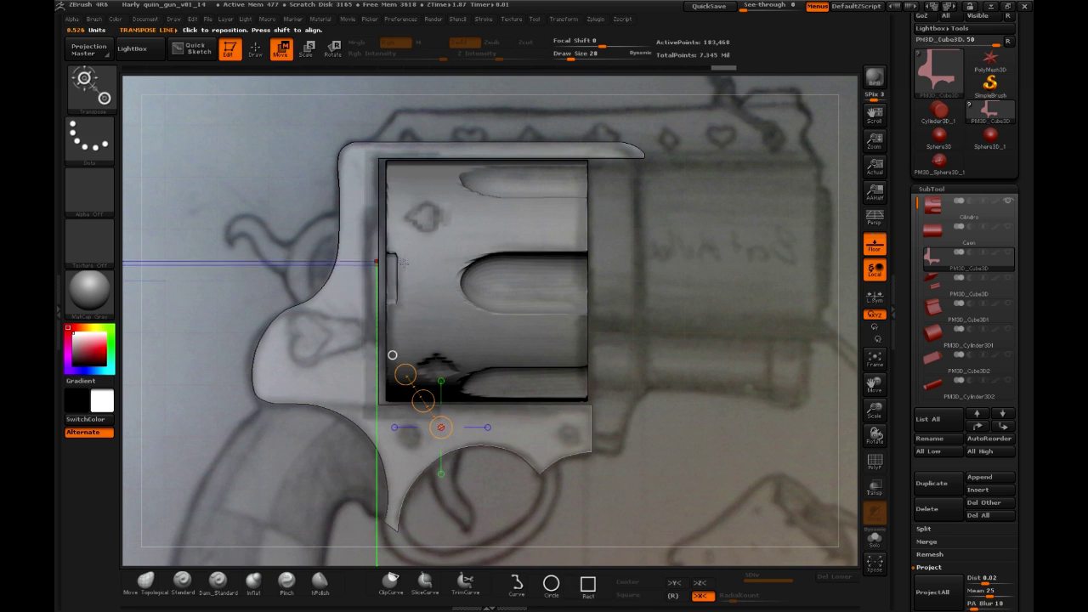
key("w")
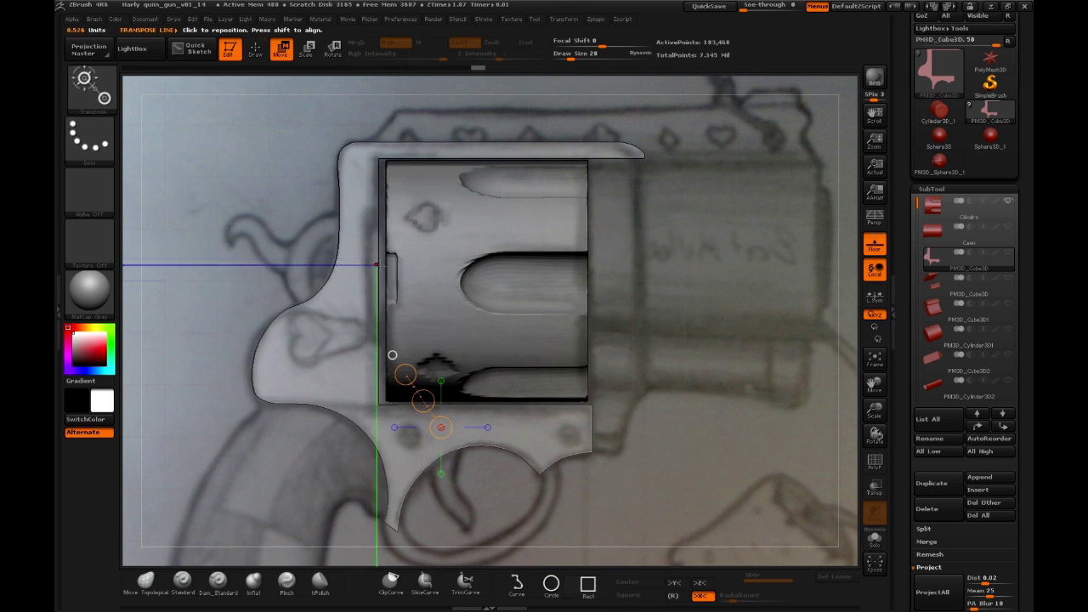
mouse_move(376, 240)
left_mouse_down("shift")
mouse_move(488, 241)
mouse_move(430, 240)
left_mouse_up("shift")
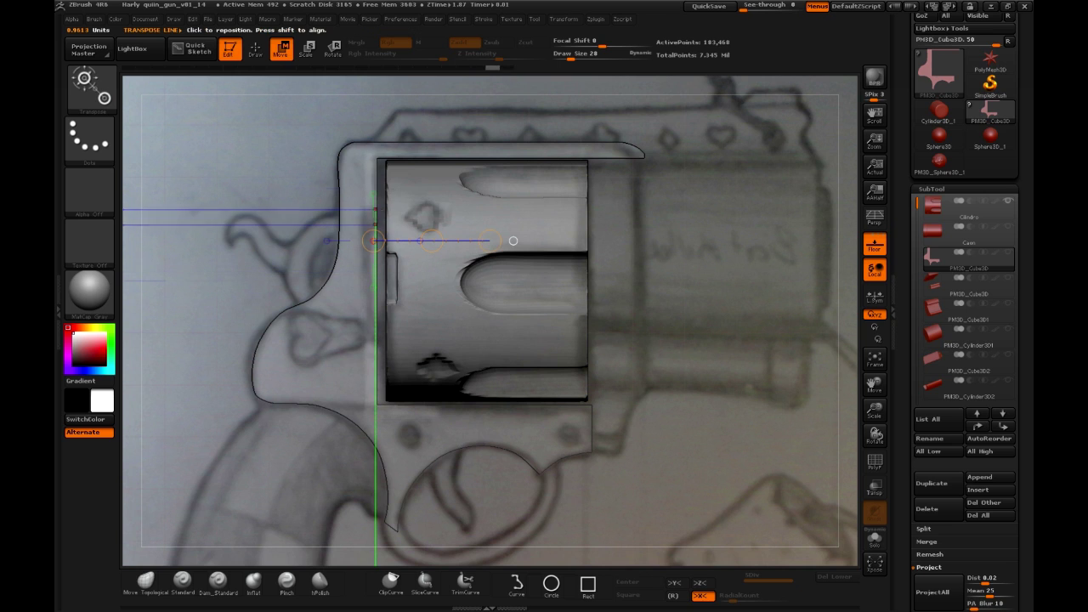
mouse_move(688, 282)
left_mouse_down("ctrl")
mouse_move(678, 357)
mouse_move(677, 343)
left_mouse_up("ctrl")
left_click_drag(679, 340, 663, 312)
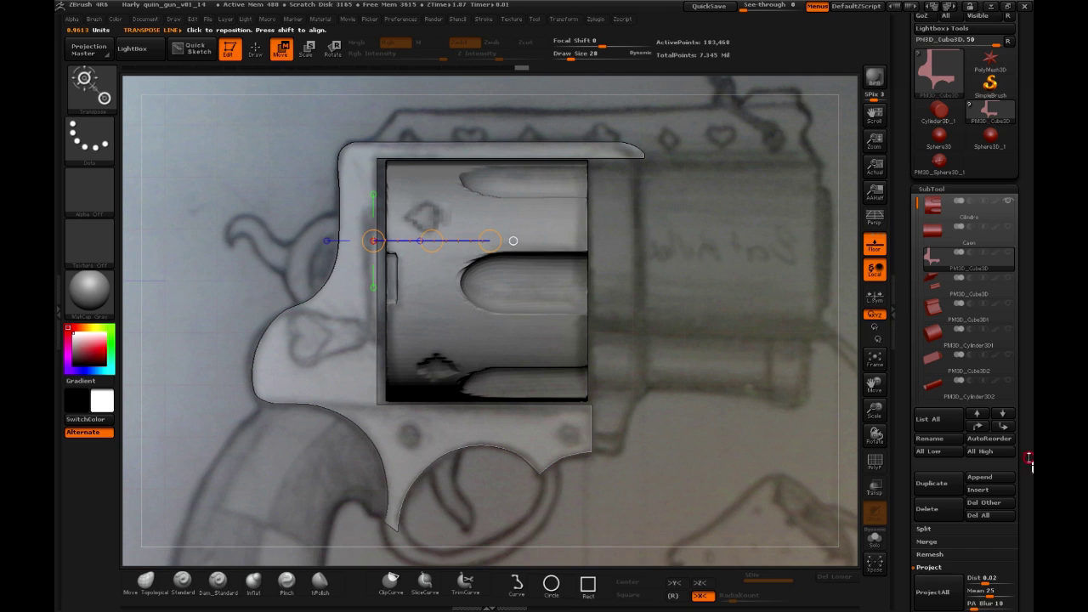
Set the frame's DynaMesh resolution to 512
scroll(1004, 408, "down", 5)
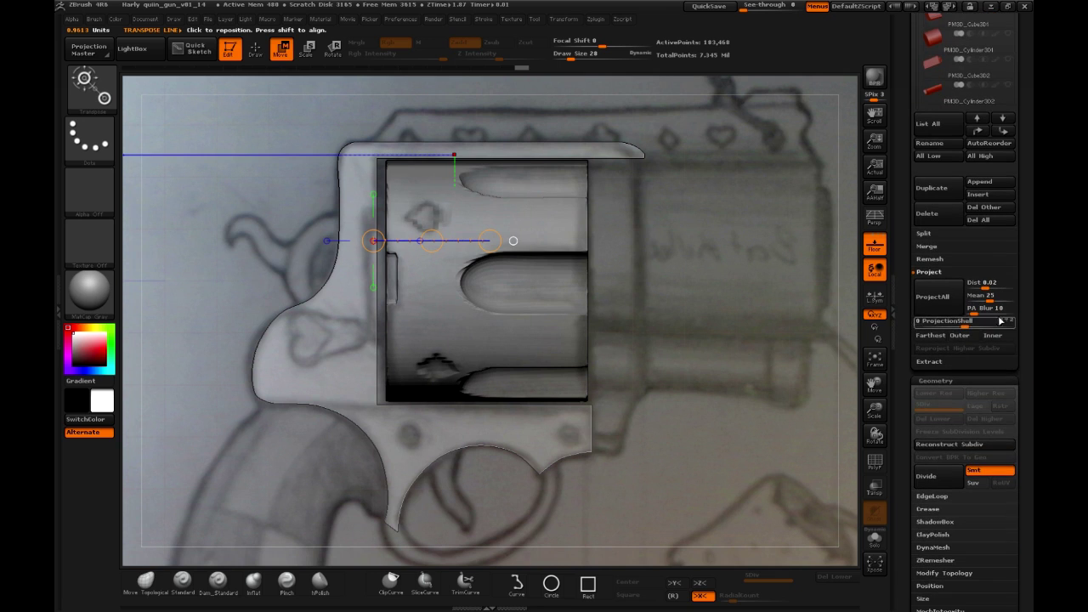
left_click(933, 547)
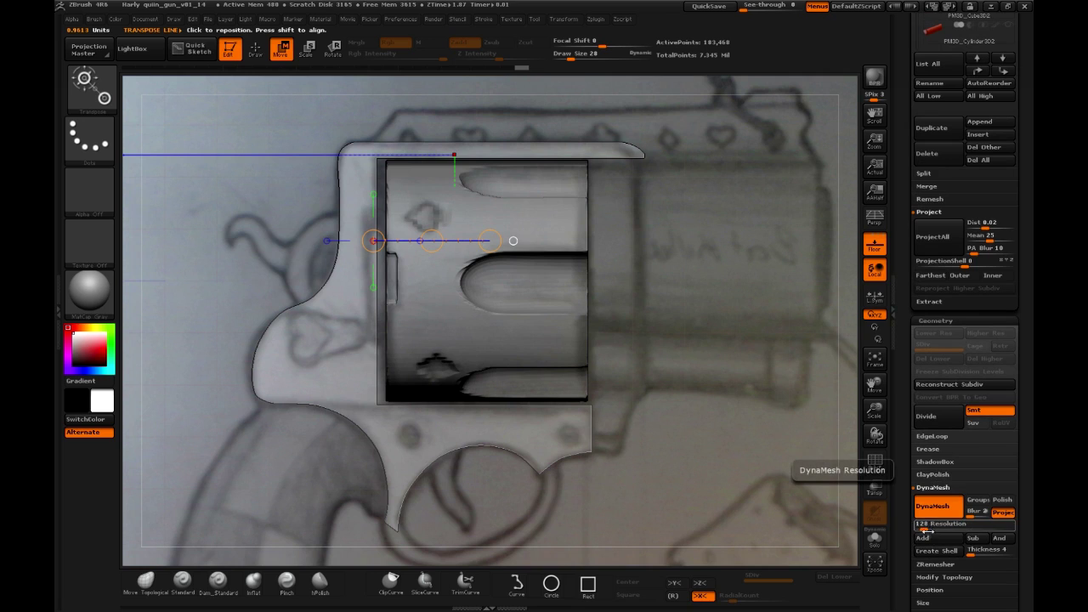
left_click_drag(925, 528, 940, 534)
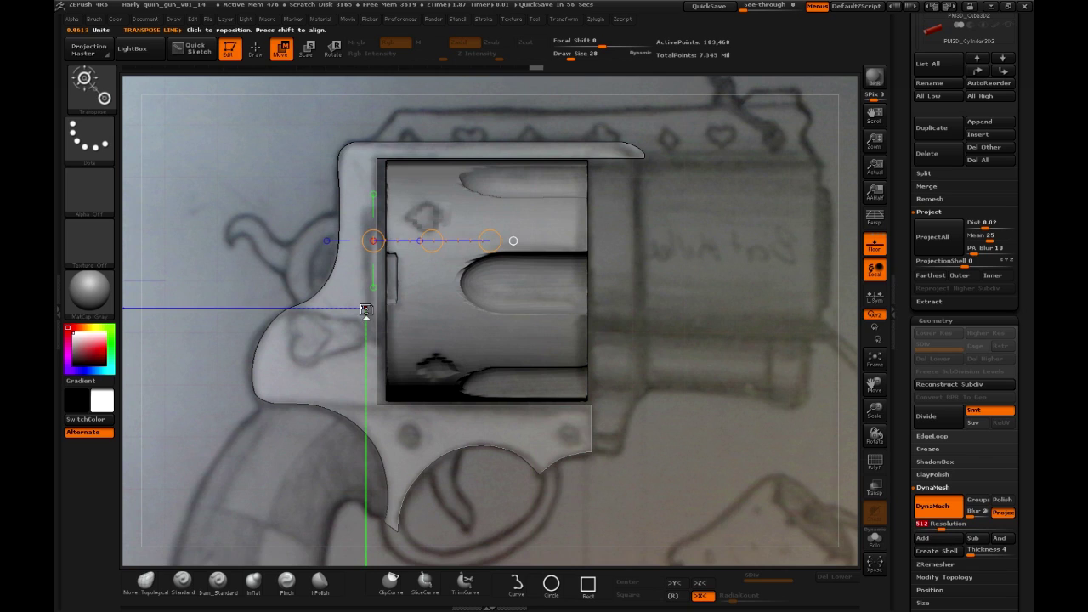
key("q")
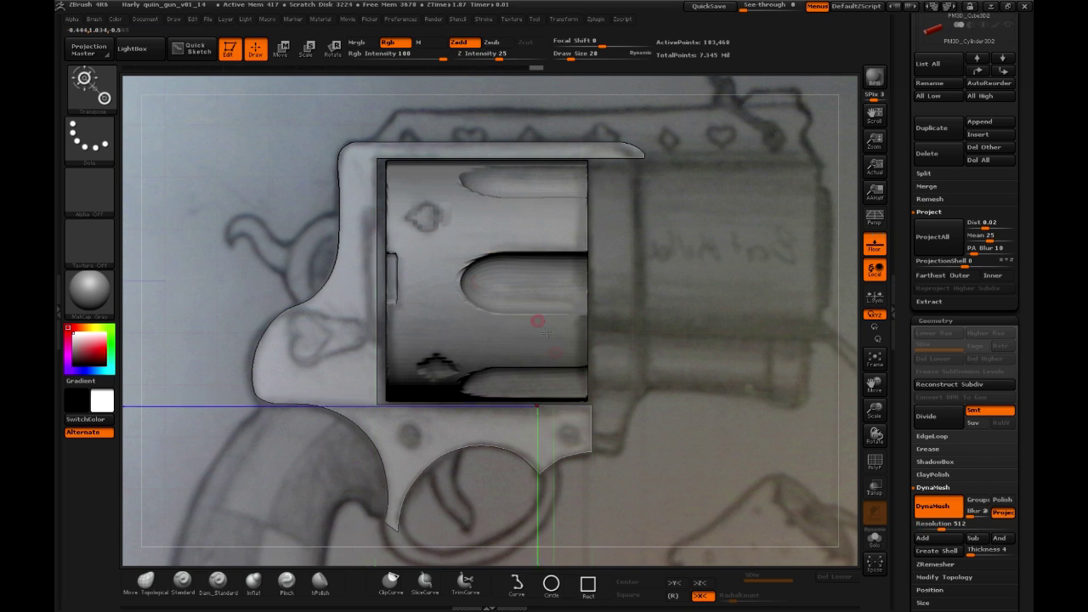
Clip the upper edge of the frame's top strap along a horizontal line with ClipCurve
left_click_drag(662, 394, 676, 359, "alt")
mouse_move(668, 163)
left_mouse_down("alt")
mouse_move(662, 217)
mouse_move(673, 212)
left_mouse_up("alt")
key("ctrl+z")
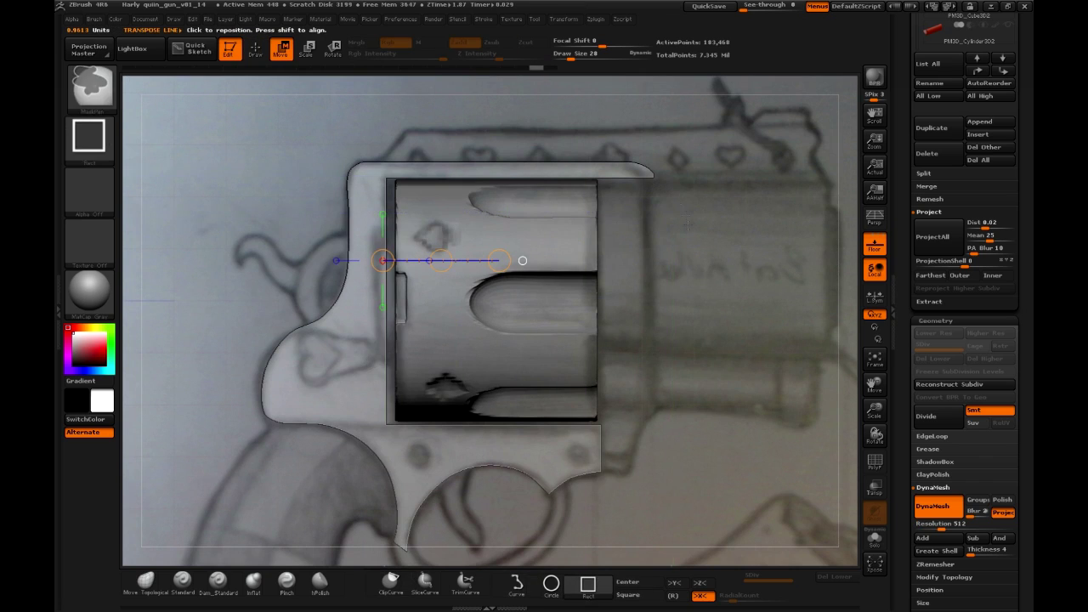
mouse_move(329, 240)
left_mouse_down("ctrl+shift")
mouse_move(345, 194)
mouse_move(356, 203)
mouse_move(363, 179)
mouse_move(391, 172)
left_mouse_up("ctrl+shift")
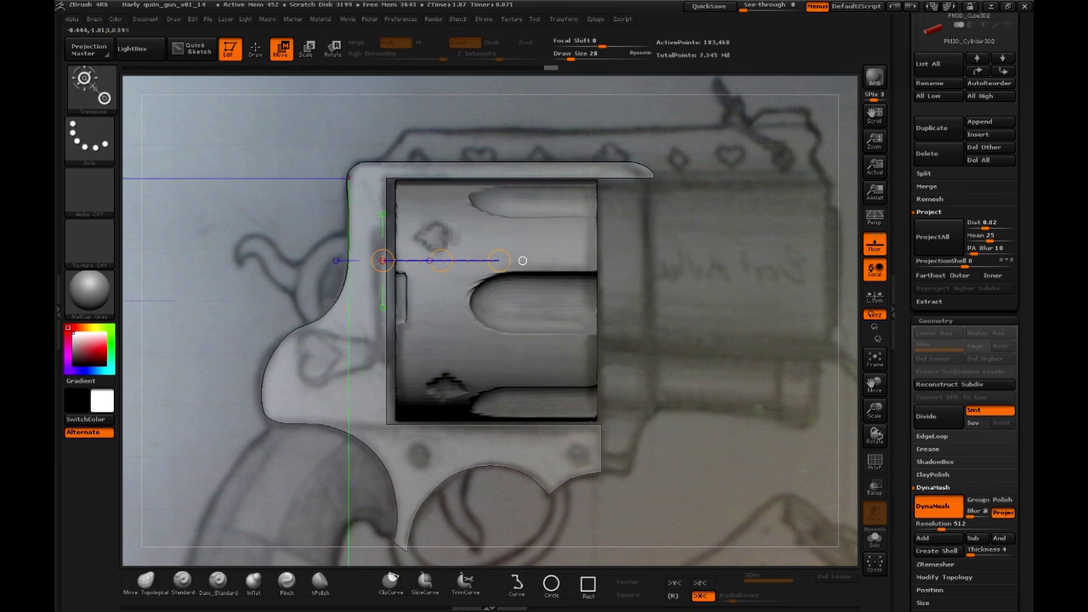
mouse_move(316, 162)
left_mouse_down("ctrl+shift")
mouse_move(714, 167)
mouse_move(698, 163)
mouse_move(759, 130)
mouse_move(715, 162)
left_mouse_up("ctrl+shift")
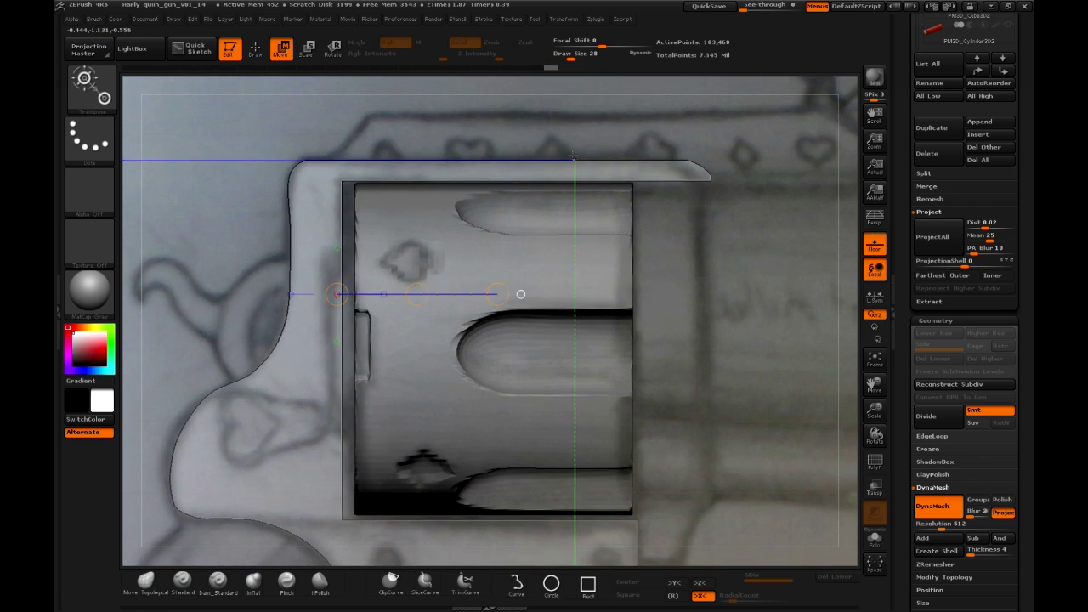
Try to reshape the front tip of the frame's top strap with a clipping stroke
left_click_drag(570, 157, 638, 155)
key("q")
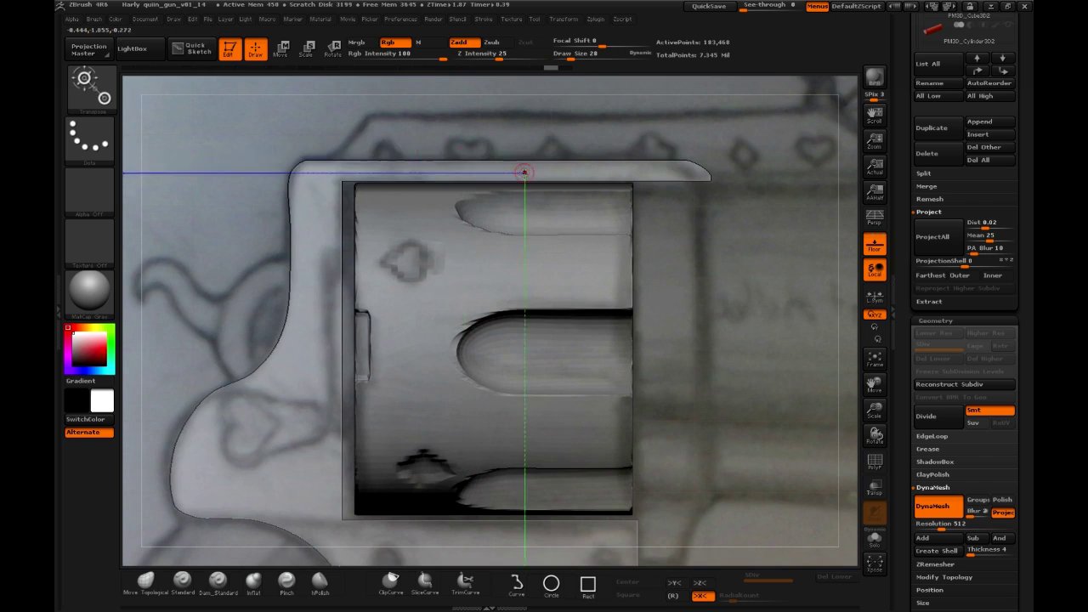
mouse_move(604, 147)
left_mouse_down("ctrl+shift")
mouse_move(719, 190)
mouse_move(746, 226)
mouse_move(753, 307)
mouse_move(720, 347)
mouse_move(713, 341)
left_mouse_up("ctrl+shift")
key("w")
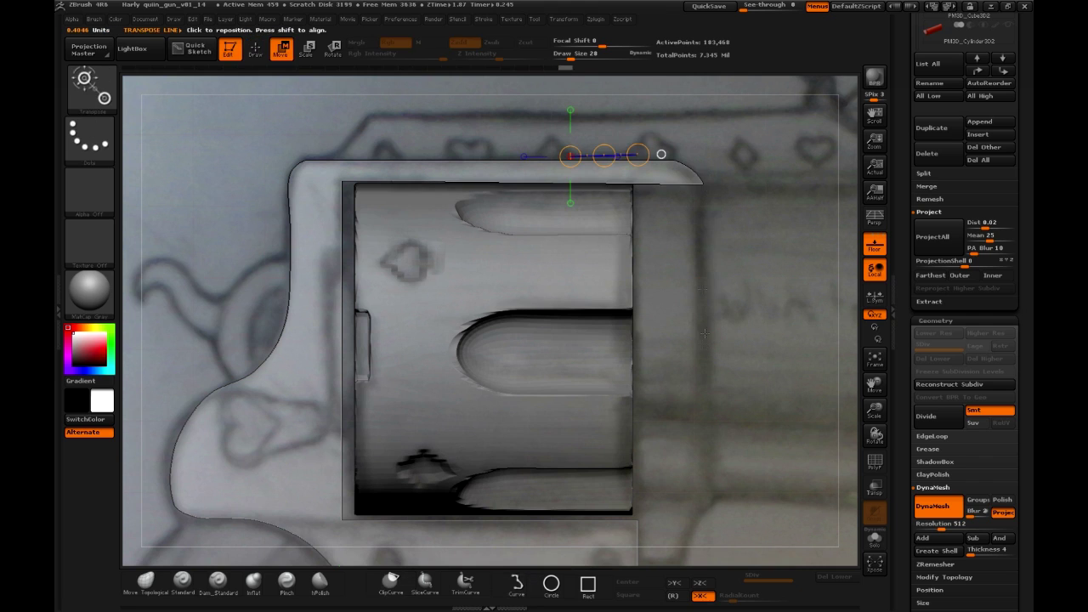
Mask the frame except the front end of its top strap and inspect the mesh with PolyFrame
mouse_move(703, 256)
left_mouse_down()
mouse_move(713, 293)
mouse_move(689, 311)
mouse_move(702, 237)
mouse_move(665, 213)
mouse_move(505, 207)
mouse_move(522, 198)
left_mouse_up()
left_click_drag(644, 270, 585, 213, "alt")
left_click_drag(587, 491, 311, 316, "ctrl")
left_click_drag(319, 179, 514, 352, "ctrl")
left_click_drag(625, 292, 748, 378, "alt")
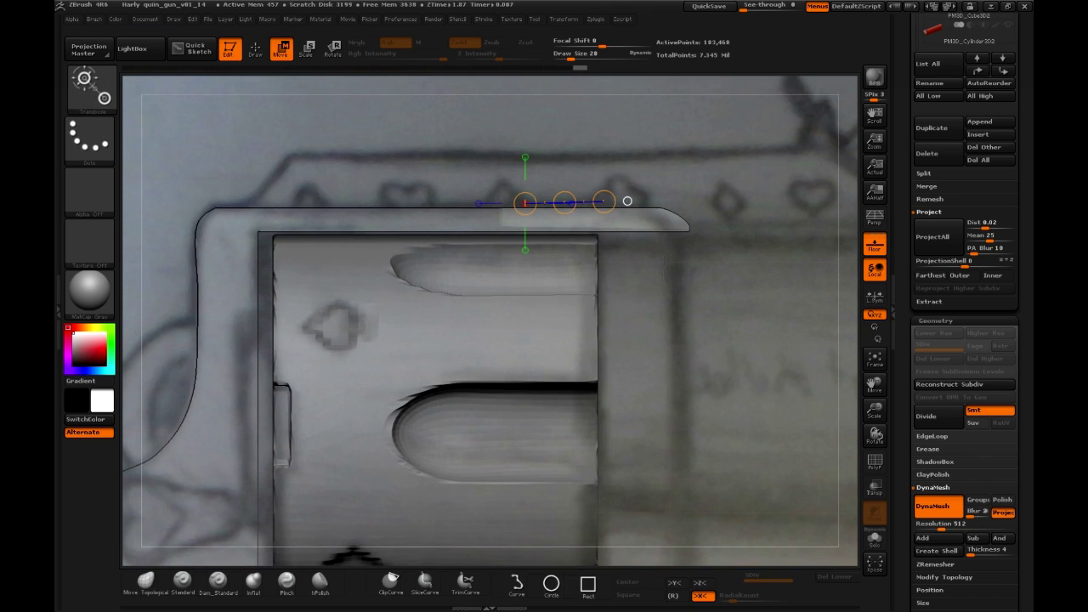
key("shift+f")
key("shift+f")
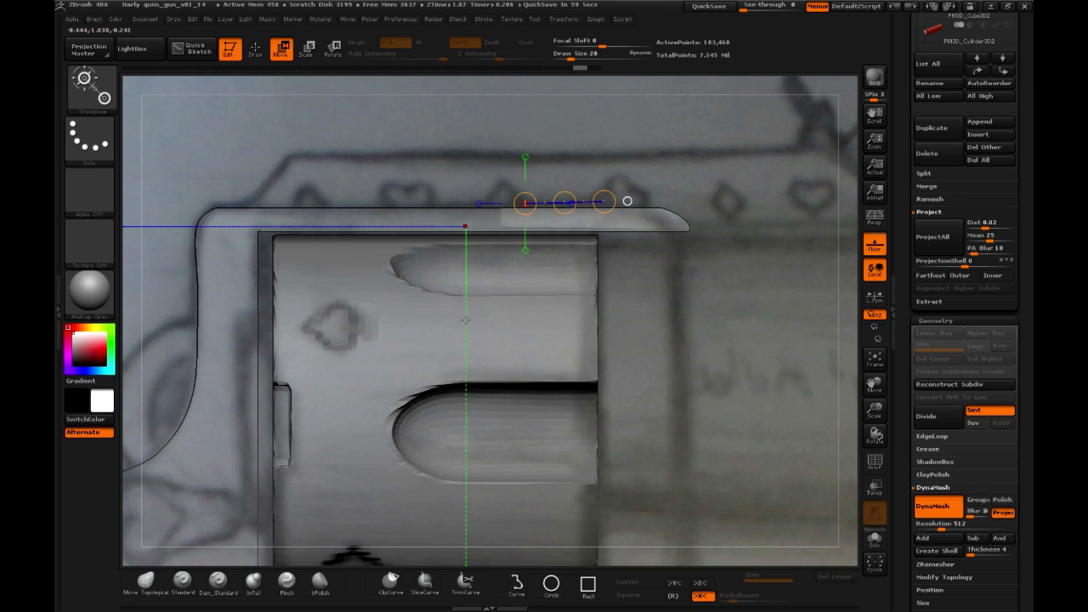
left_click_drag(704, 212, 691, 161, "alt")
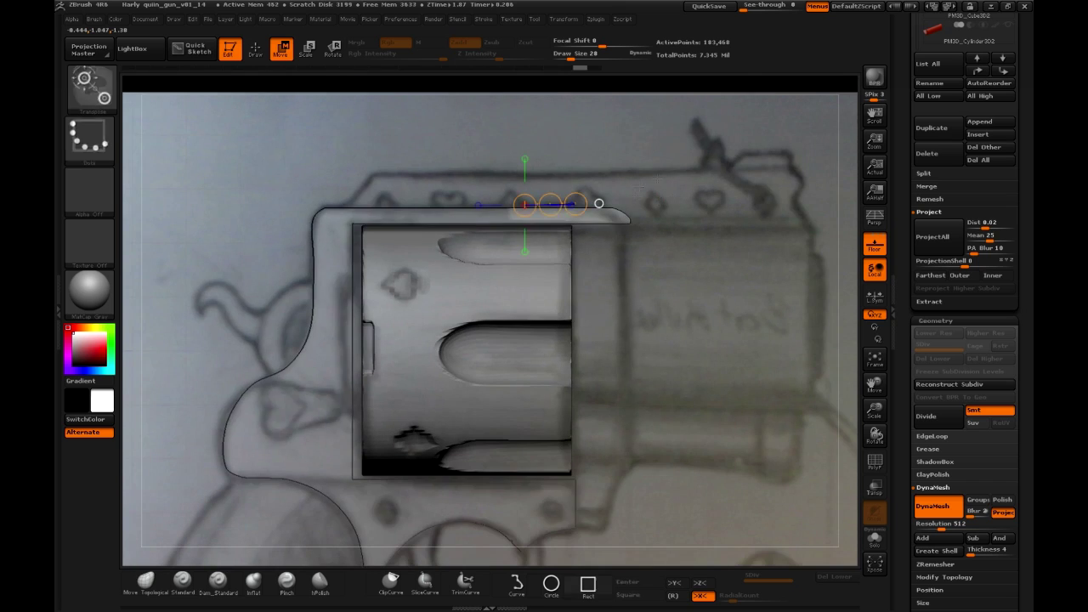
scroll(510, 150, "up", 3)
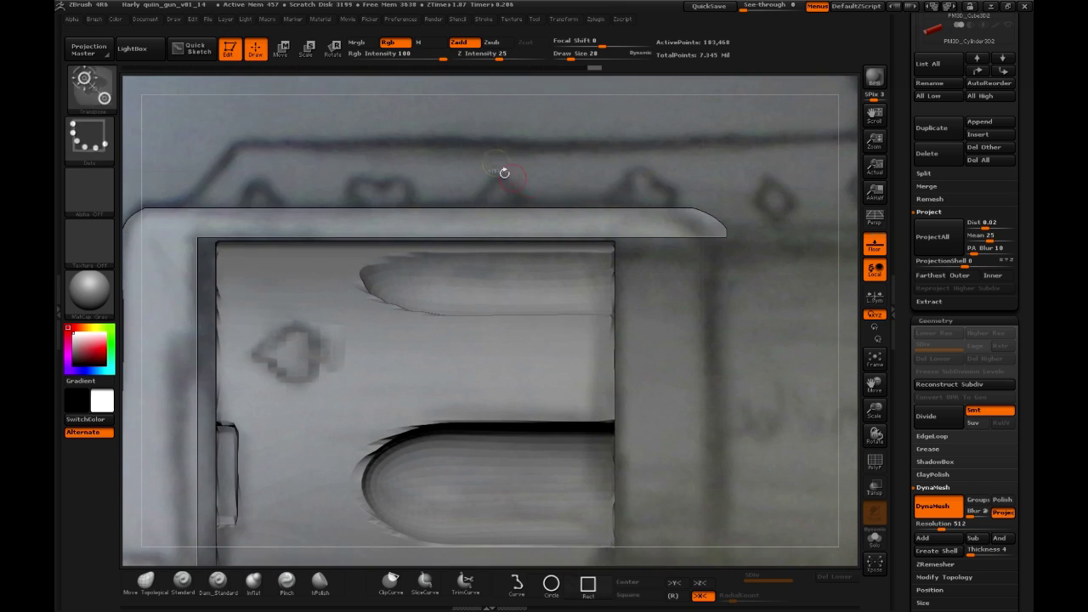
Remesh the frame with DynaMesh at resolution 512 and check its denser topology with PolyFrame
mouse_move(500, 149)
left_mouse_down("ctrl+shift")
mouse_move(643, 192)
mouse_move(557, 190)
left_mouse_up("ctrl+shift")
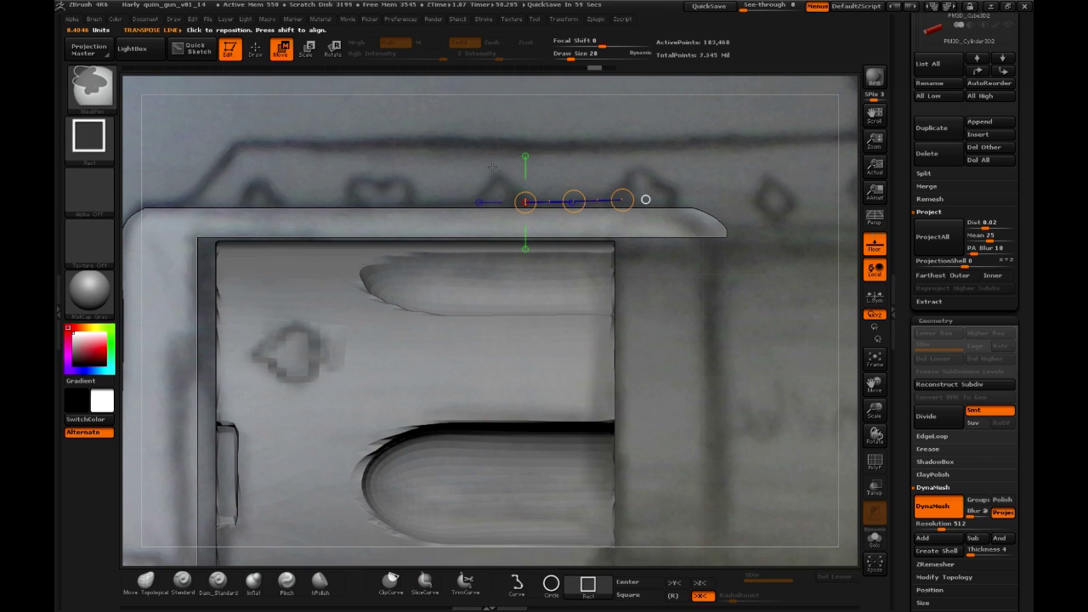
key("shift+f")
key("ctrl+shift+z")
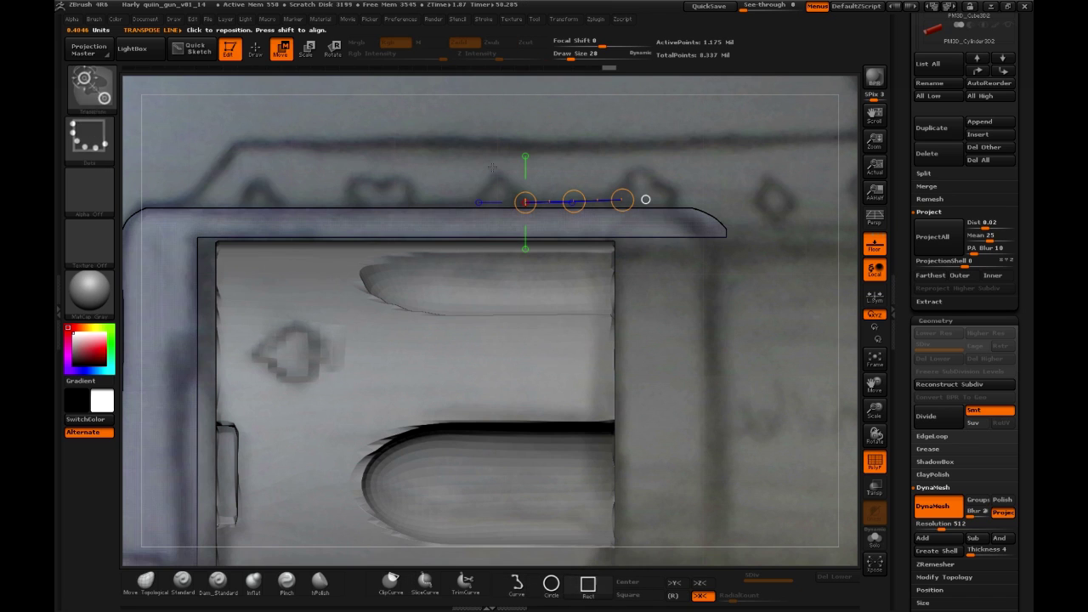
key("ctrl")
key("ctrl+z")
key("shift+f")
left_click(676, 321)
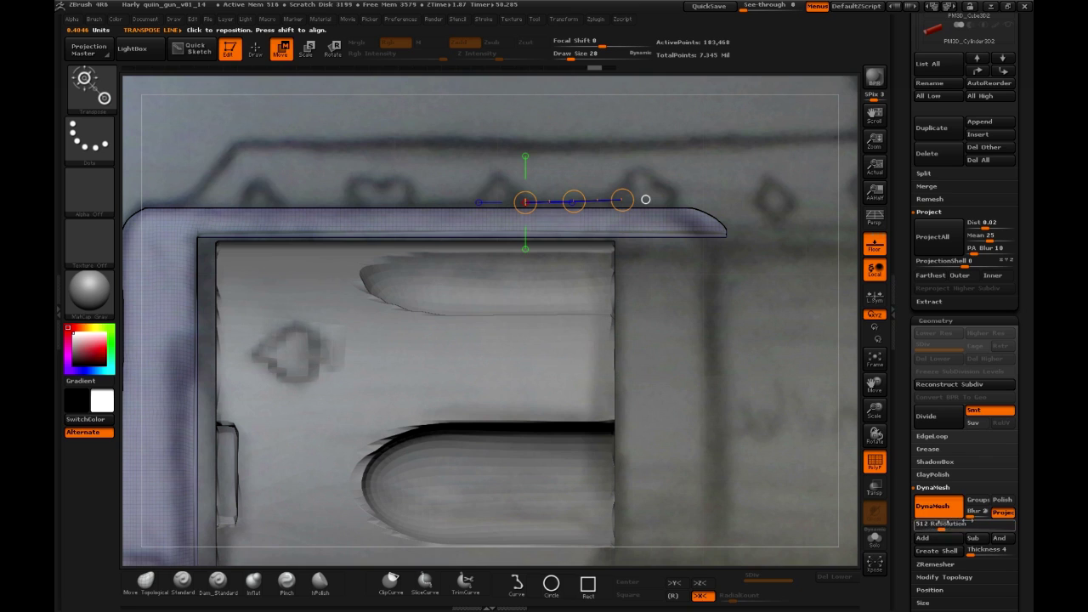
Clip the front tip of the frame's top strap into a curved taper with ClipCurve
key("ctrl")
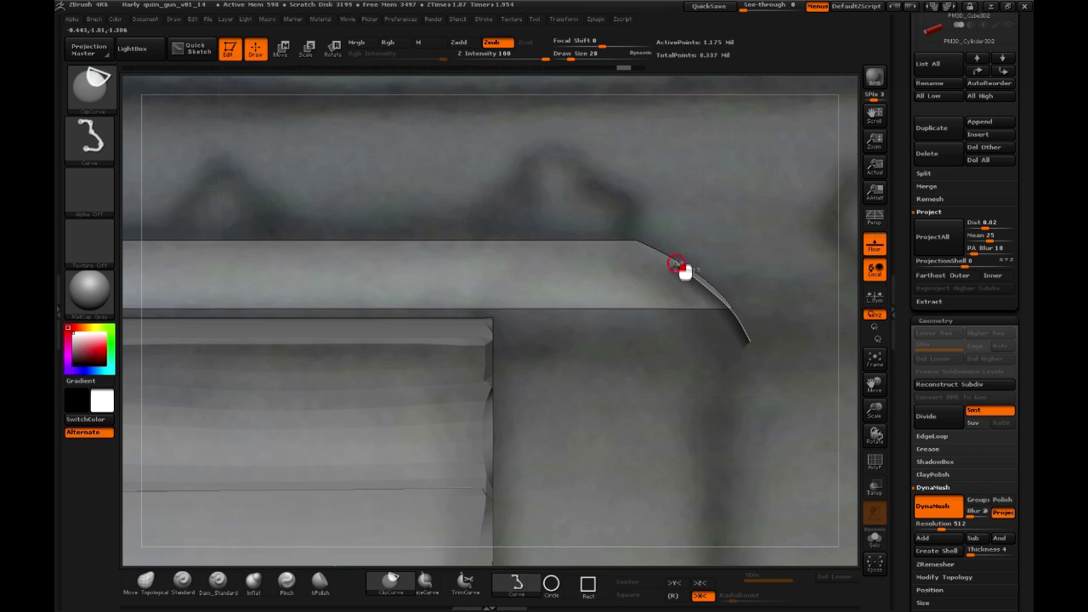
left_click_drag(618, 247, 463, 241, "ctrl+shift")
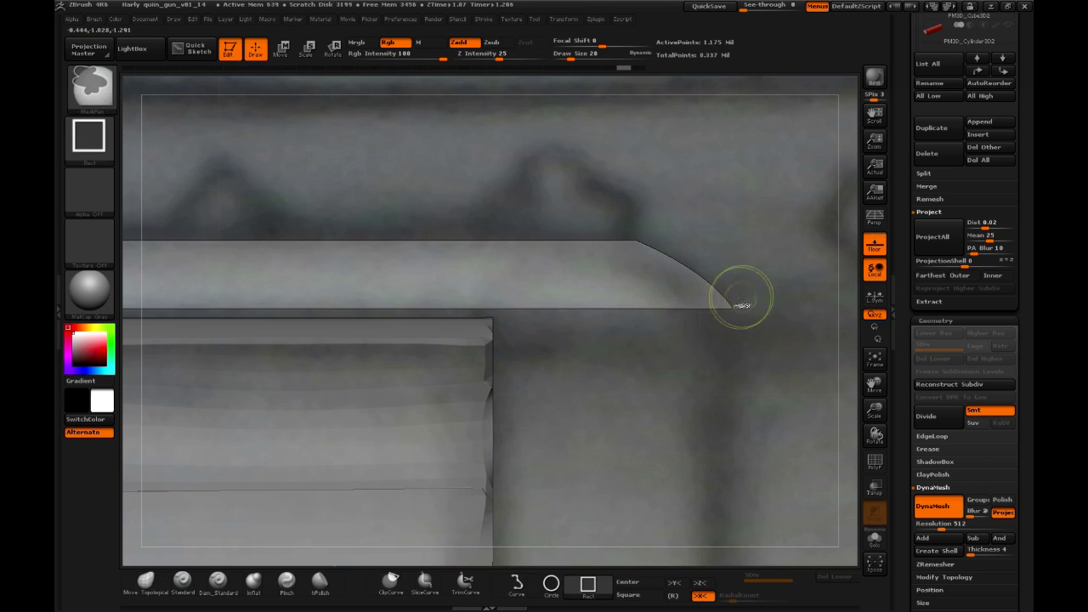
key("ctrl+z")
mouse_move(712, 244)
left_mouse_down("alt")
mouse_move(697, 238)
mouse_move(691, 366)
mouse_move(677, 372)
mouse_move(728, 266)
mouse_move(717, 266)
mouse_move(691, 316)
left_mouse_up("alt")
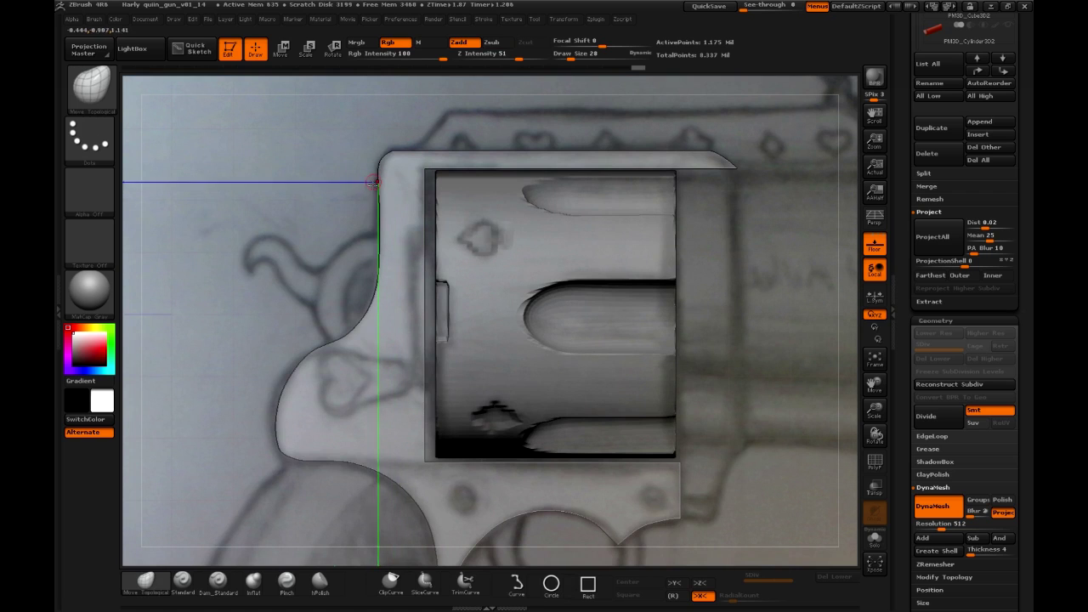
Clip the frame's upper rear corner and back edge with ClipCurve to follow the reference outline
left_click_drag(349, 265, 329, 175, "alt")
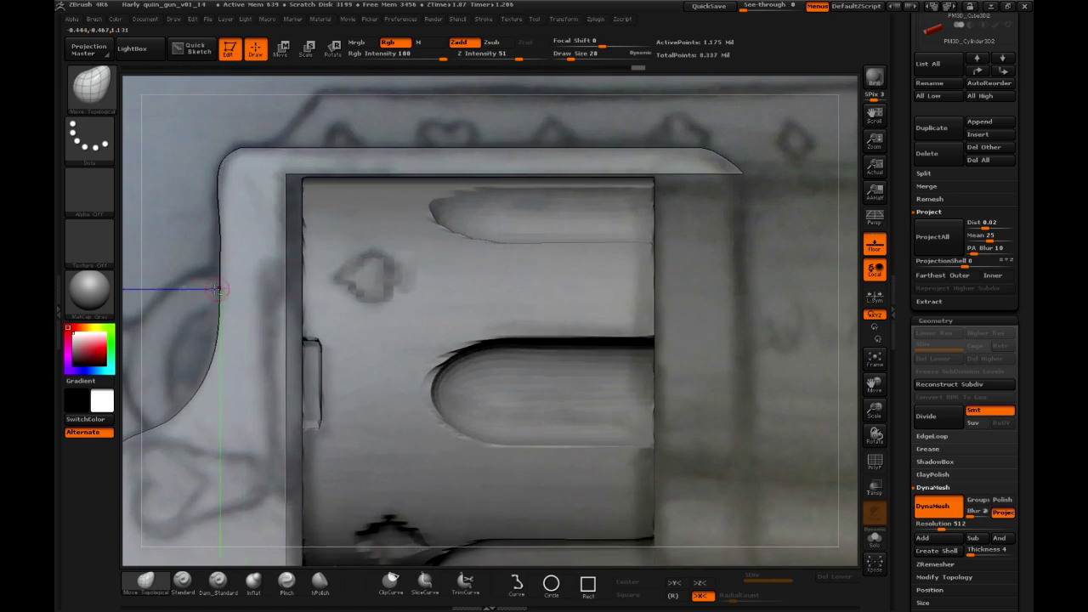
left_click_drag(217, 290, 353, 266, "alt")
mouse_move(475, 108)
left_mouse_down("ctrl+shift")
mouse_move(375, 125)
mouse_move(354, 190)
mouse_move(351, 345)
mouse_move(337, 387)
mouse_move(313, 405)
mouse_move(281, 387)
mouse_move(292, 412)
left_mouse_up("ctrl+shift")
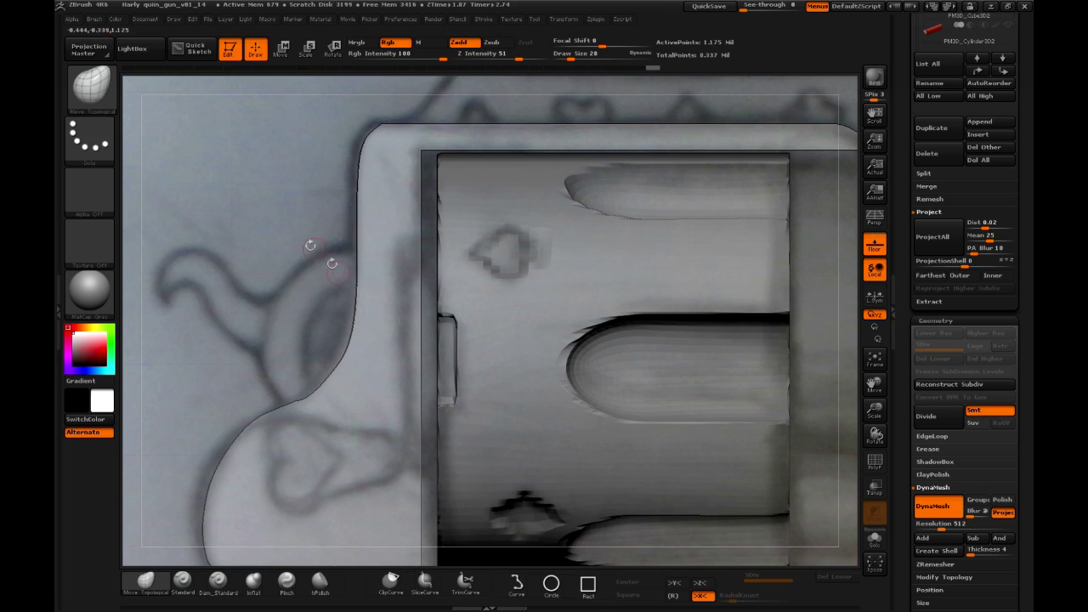
left_click_drag(313, 248, 326, 266, "alt")
left_click_drag(340, 116, 519, 143, "alt")
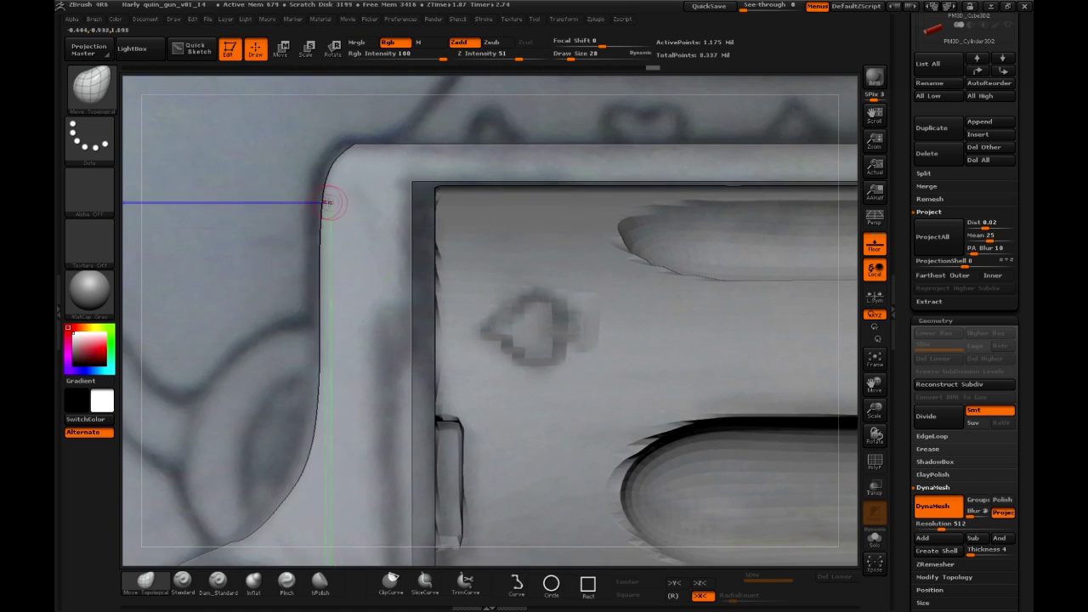
key("shift+f")
key("shift+f")
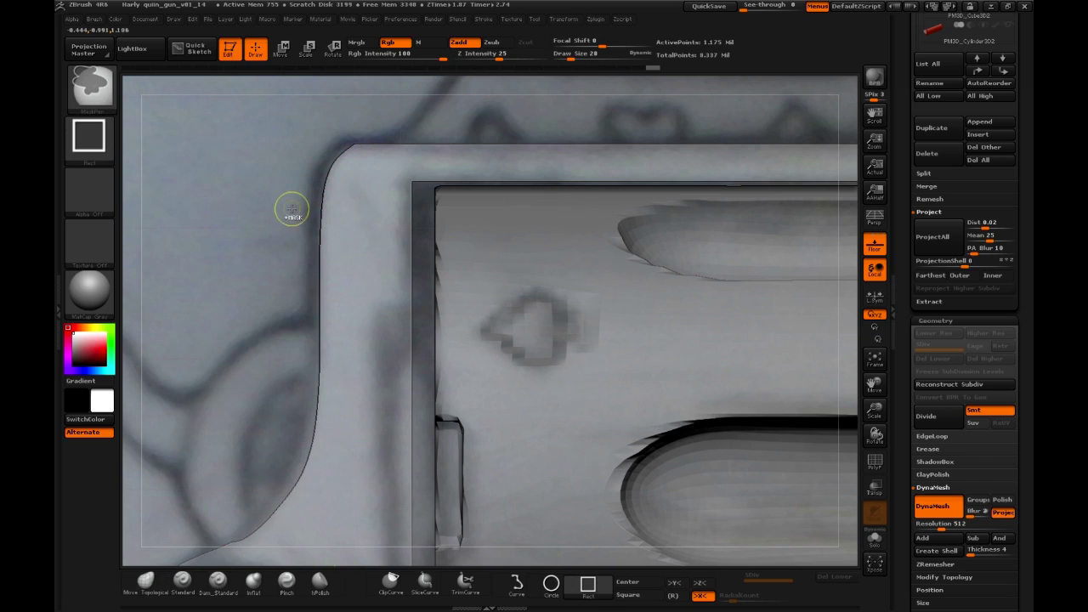
key("ctrl+shift")
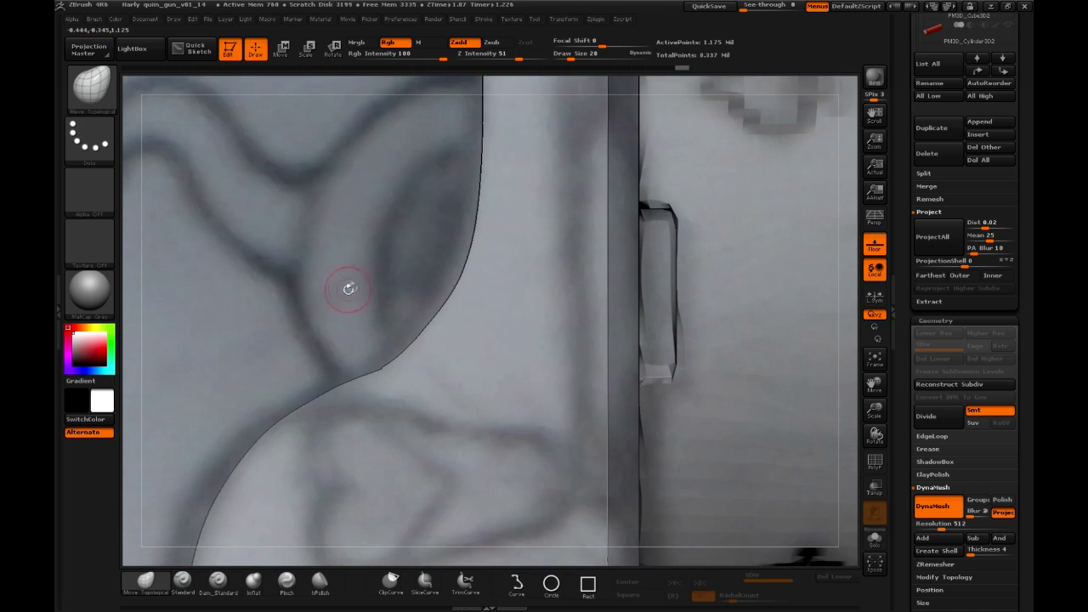
Undo the last change and clip the rounded rear bulge of the frame with ClipCurve along the reference outline
key("ctrl+z")
mouse_move(398, 277)
left_mouse_down("alt")
mouse_move(414, 241)
mouse_move(408, 153)
left_mouse_up("alt")
mouse_move(495, 136)
left_mouse_down("ctrl+shift")
mouse_move(456, 198)
mouse_move(407, 224)
mouse_move(359, 272)
mouse_move(333, 309)
mouse_move(309, 386)
left_mouse_up("ctrl+shift")
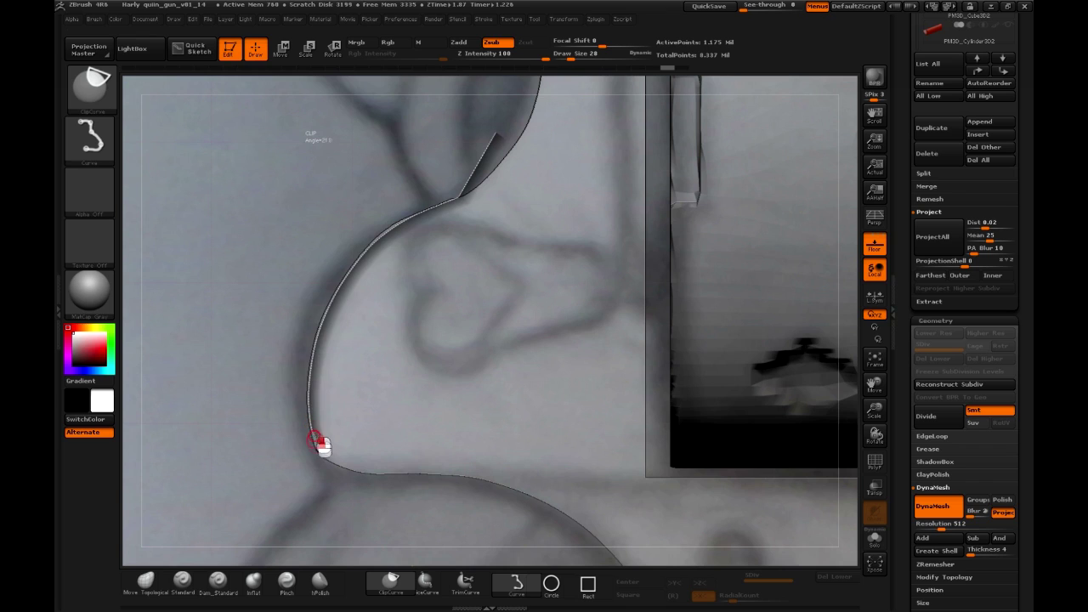
mouse_move(315, 447)
left_mouse_down("ctrl+shift")
mouse_move(280, 465)
mouse_move(280, 408)
left_mouse_up("ctrl+shift")
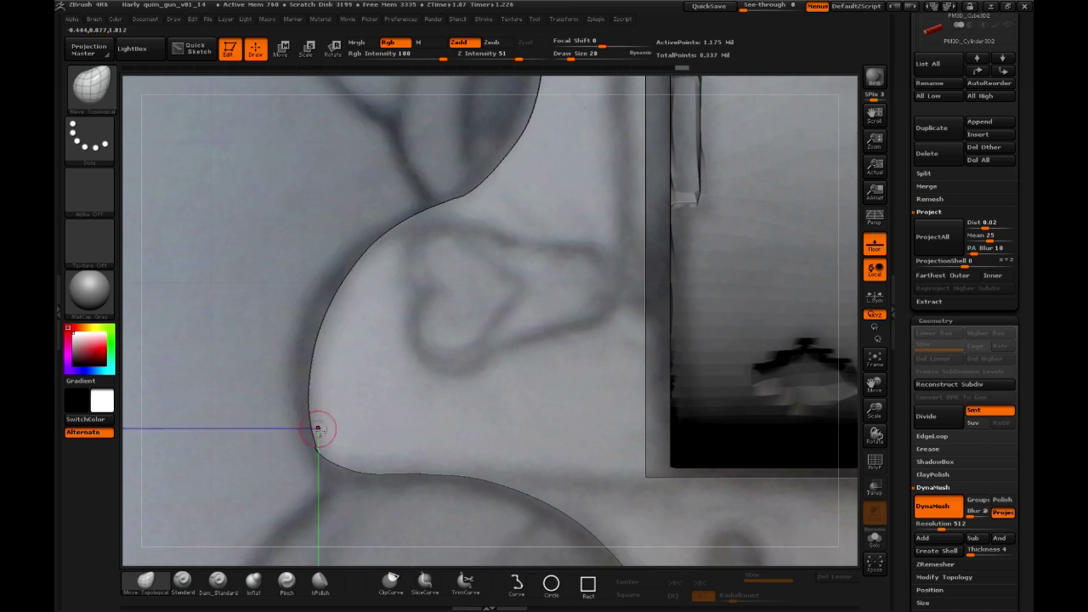
mouse_move(311, 276)
left_mouse_down("alt")
mouse_move(292, 207)
mouse_move(322, 397)
left_mouse_up("alt")
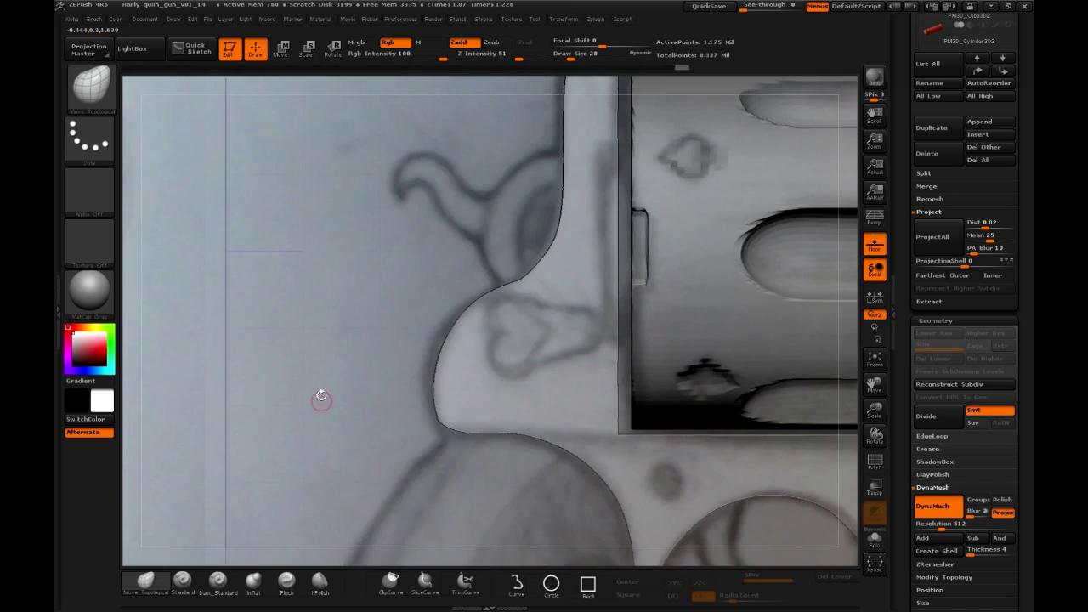
Clip the frame's lower rear curve above the grip with ClipCurve, following the reference outline down to the trigger guard
left_click_drag(330, 328, 459, 240)
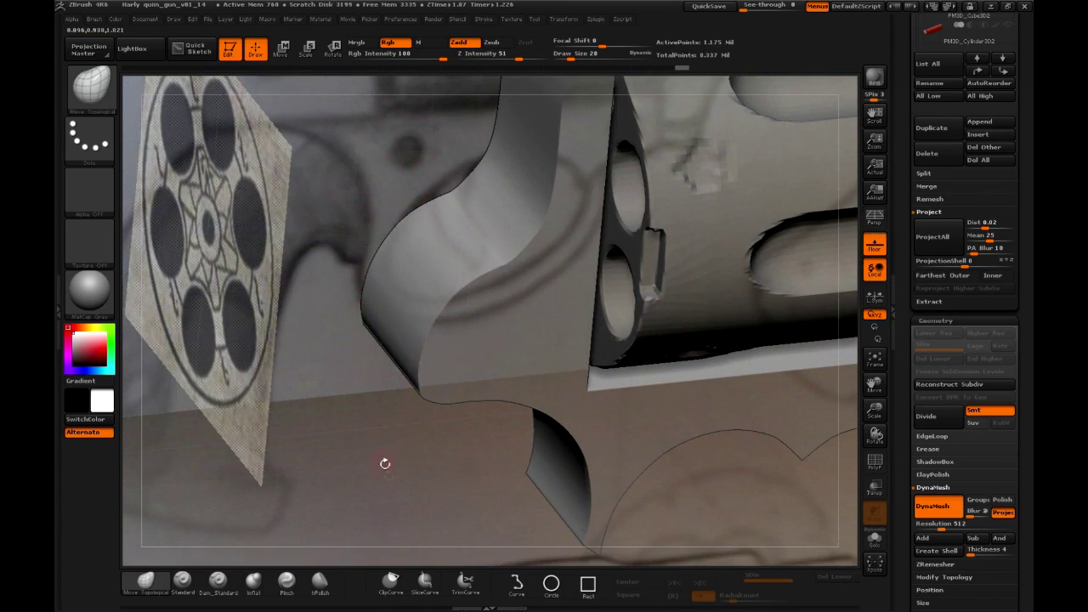
left_click_drag(385, 463, 303, 205)
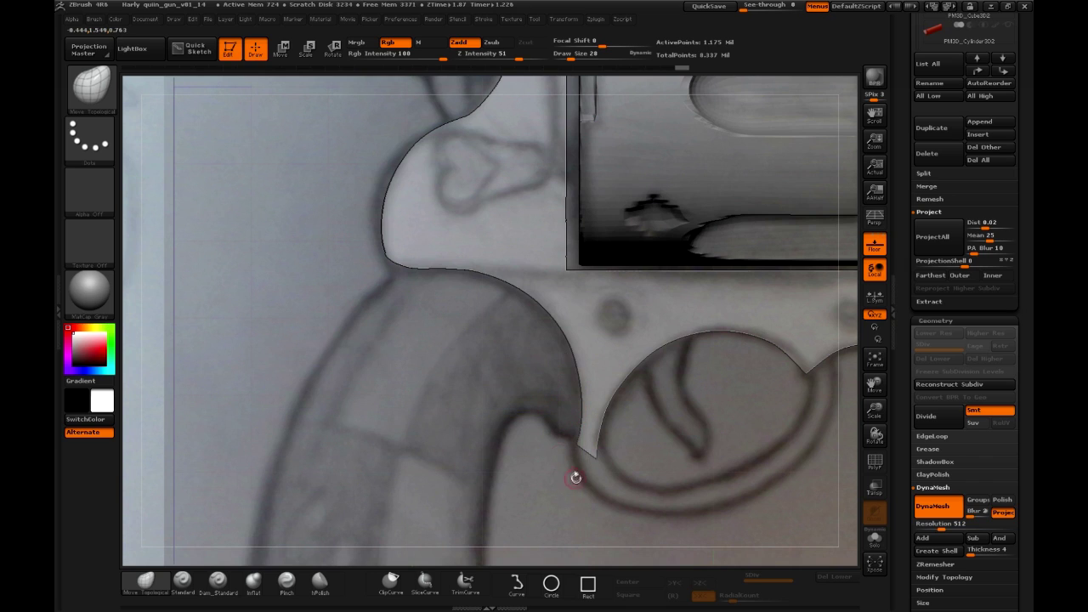
mouse_move(563, 488)
left_mouse_down("ctrl+shift")
mouse_move(592, 432)
mouse_move(581, 438)
mouse_move(590, 441)
mouse_move(583, 355)
mouse_move(556, 313)
mouse_move(486, 270)
mouse_move(387, 257)
mouse_move(337, 274)
left_mouse_up("ctrl+shift")
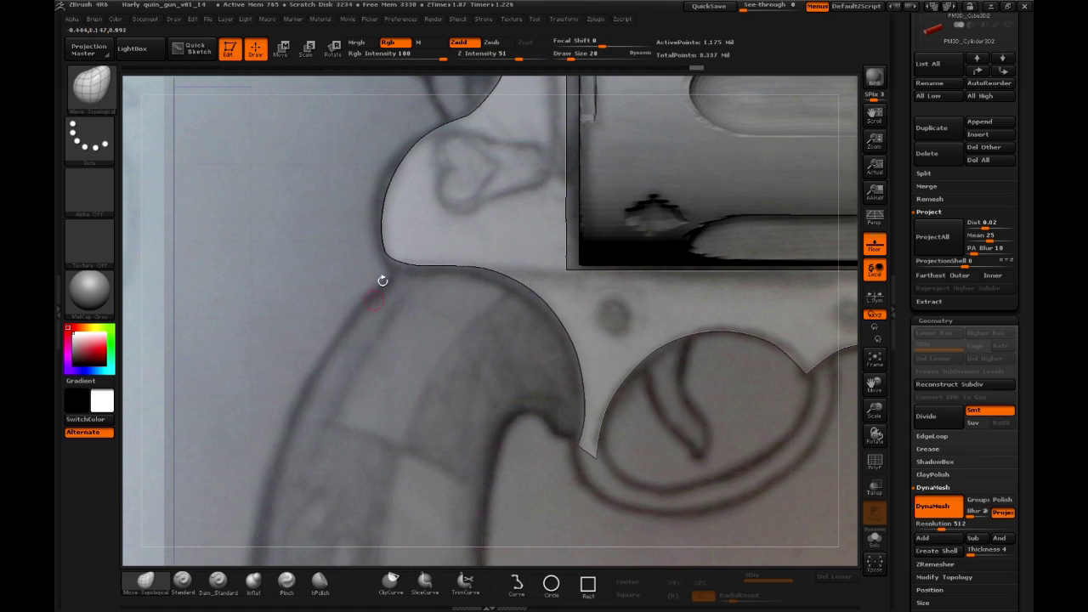
mouse_move(534, 429)
left_mouse_down("alt")
mouse_move(524, 383)
mouse_move(525, 452)
mouse_move(591, 429)
mouse_move(528, 389)
mouse_move(554, 426)
mouse_move(542, 399)
mouse_move(546, 431)
left_mouse_up("alt")
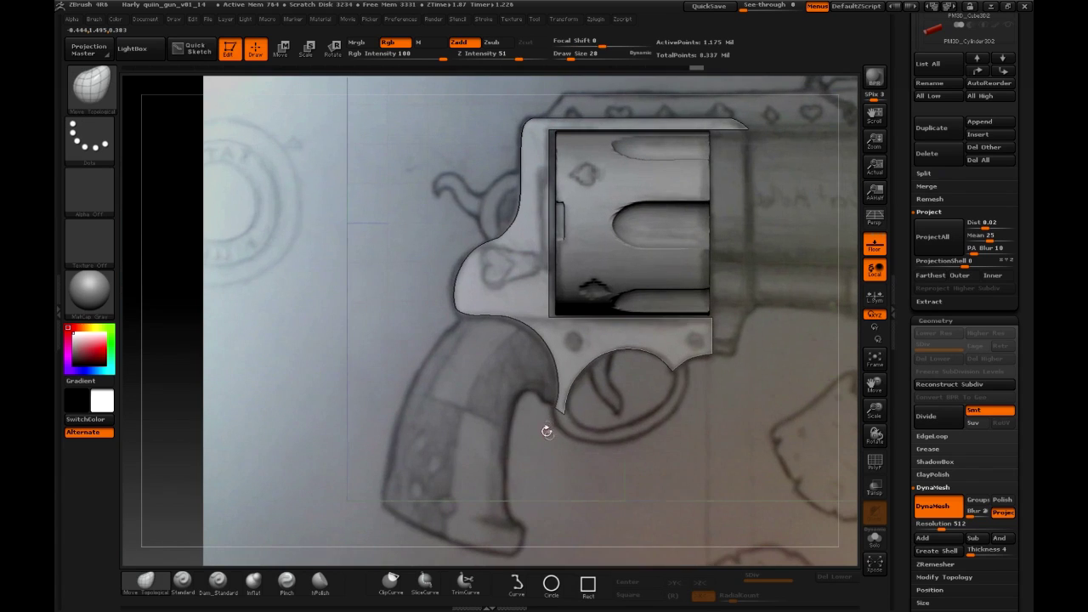
Mask the frame's rear section with the MaskPen's Lasso stroke, hiding the reference planes while checking, and invert the mask
key("ctrl")
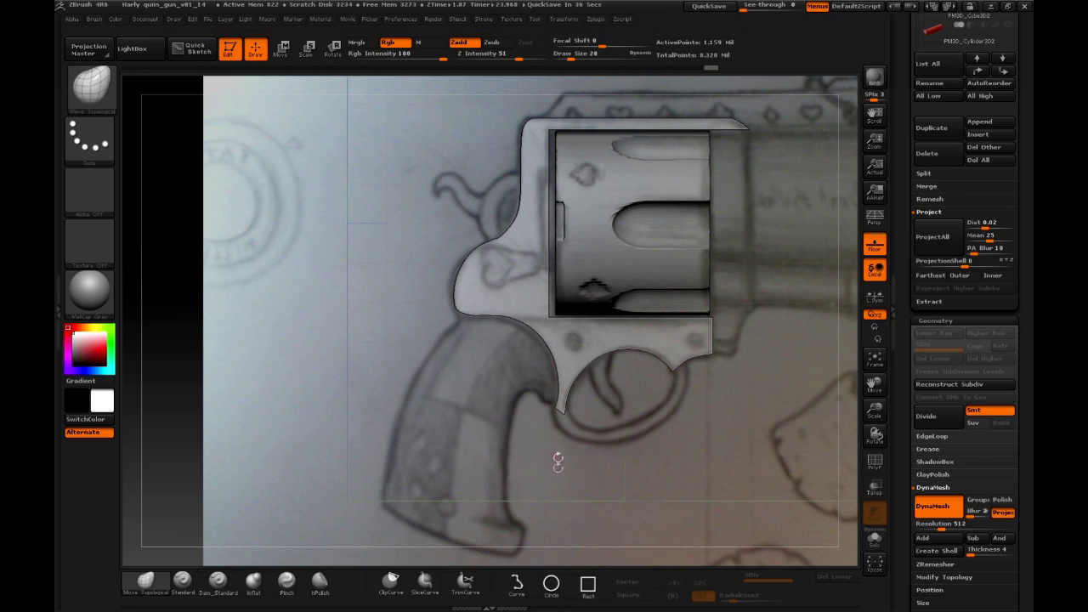
left_click_drag(548, 482, 564, 398, "ctrl")
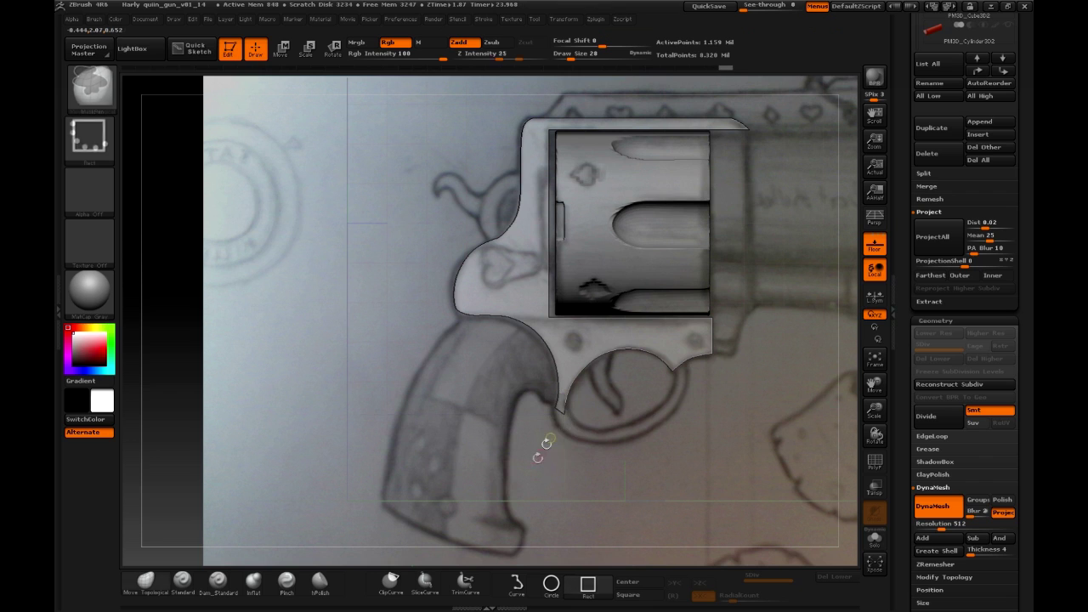
left_click(92, 143, "ctrl")
left_click(256, 166, "ctrl")
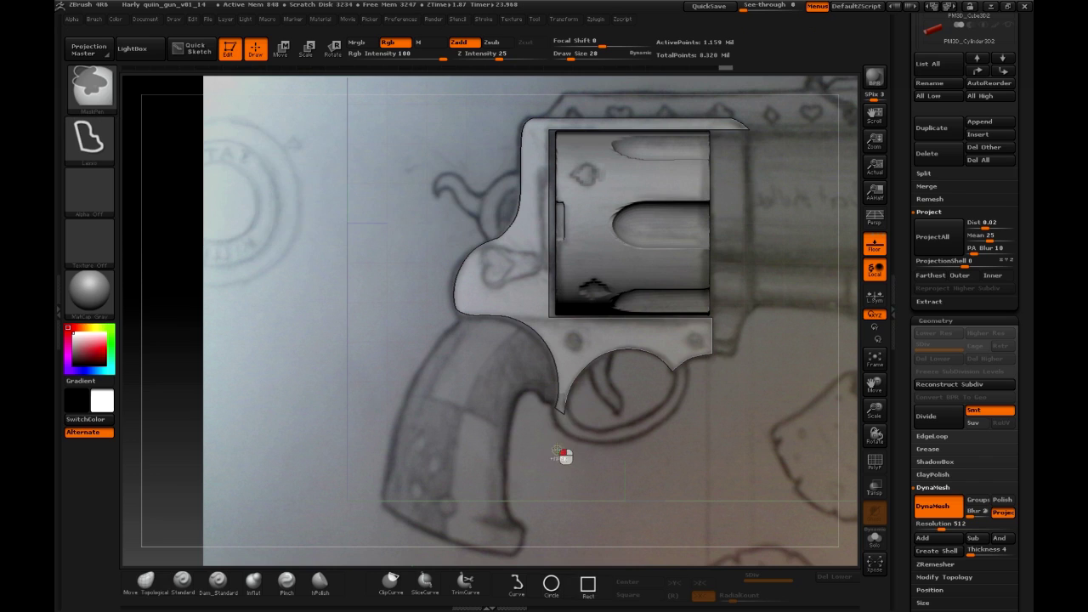
mouse_move(564, 405)
left_mouse_down("ctrl")
mouse_move(569, 372)
mouse_move(544, 311)
mouse_move(522, 291)
mouse_move(537, 191)
left_mouse_up("ctrl")
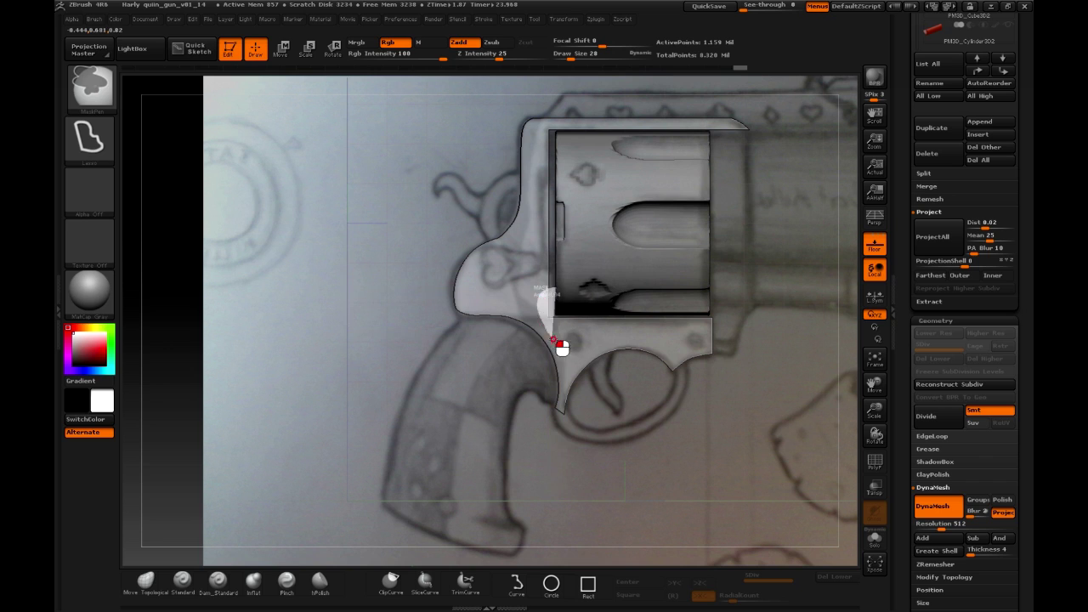
key("shift+p")
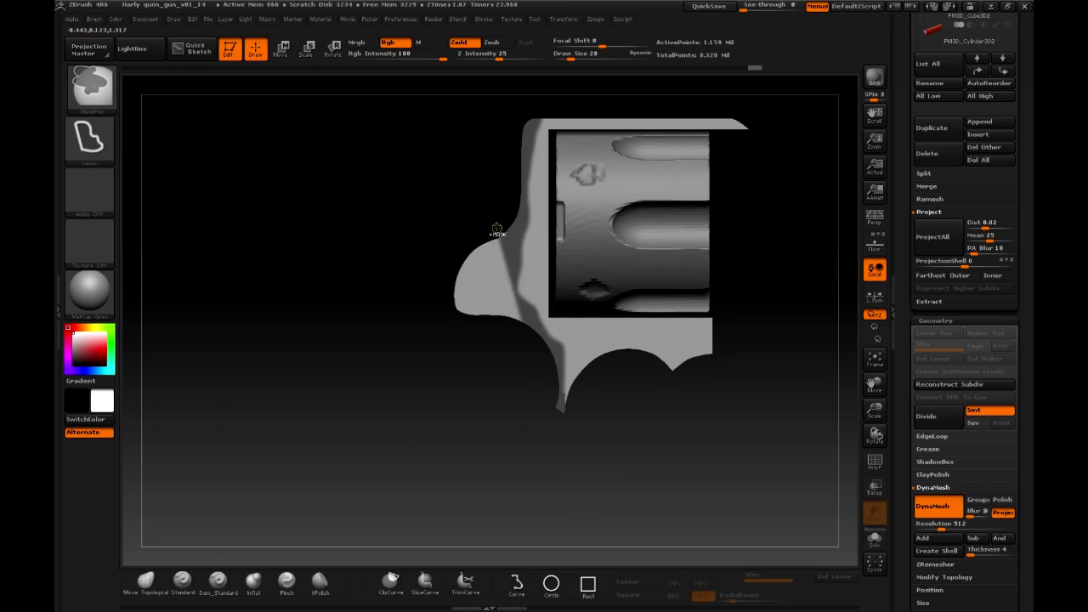
mouse_move(515, 285)
left_mouse_down("ctrl")
mouse_move(418, 223)
mouse_move(434, 218)
left_mouse_up("ctrl")
mouse_move(512, 337)
left_mouse_down("ctrl")
mouse_move(536, 312)
mouse_move(509, 223)
left_mouse_up("ctrl")
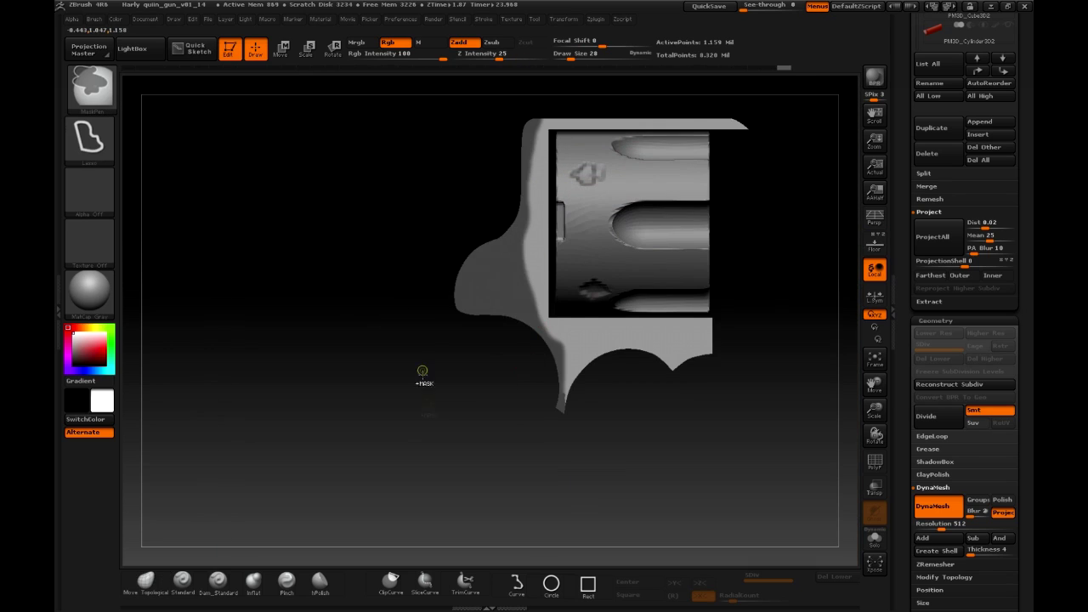
key("ctrl")
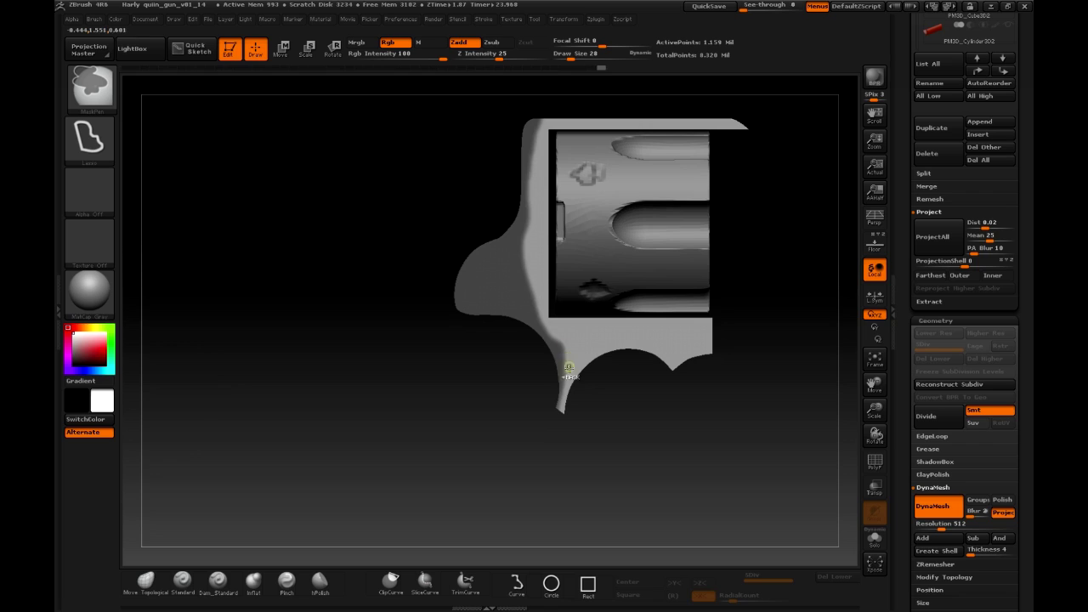
left_click(584, 438, "ctrl")
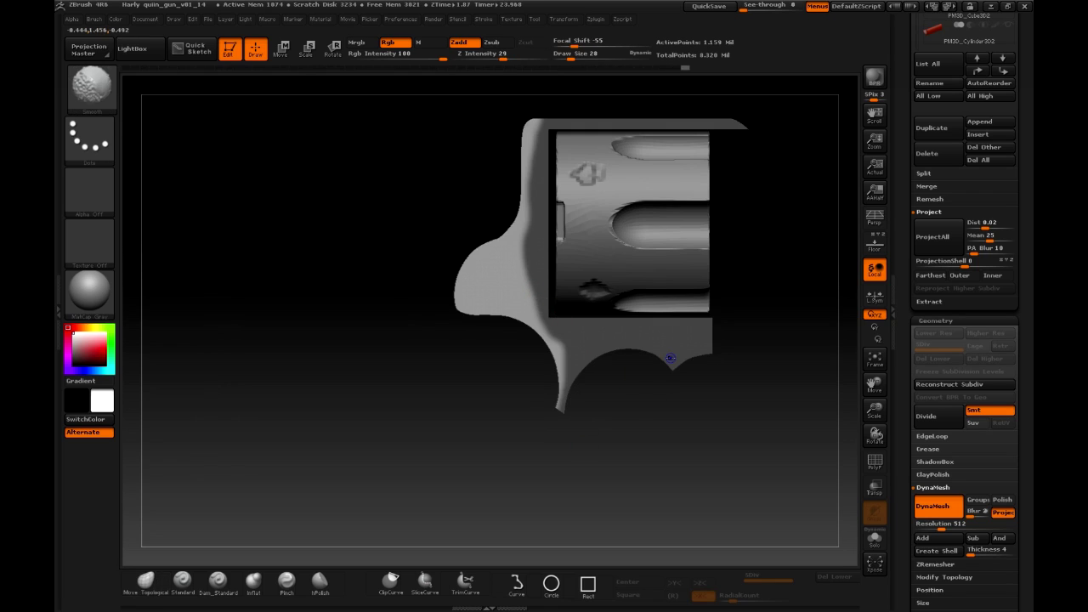
key("shift+p")
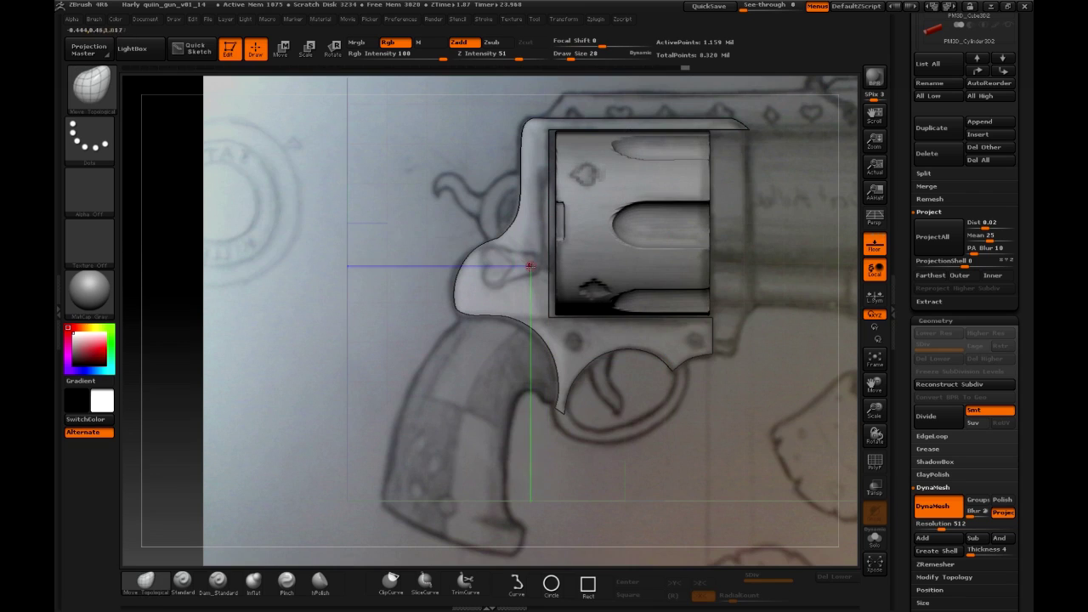
Move the frame's unmasked rear section slightly backward with the Transpose line and clear the mask
key("w")
mouse_move(541, 273)
left_mouse_down()
mouse_move(461, 273)
mouse_move(498, 273)
mouse_move(507, 287)
mouse_move(502, 278)
left_mouse_up()
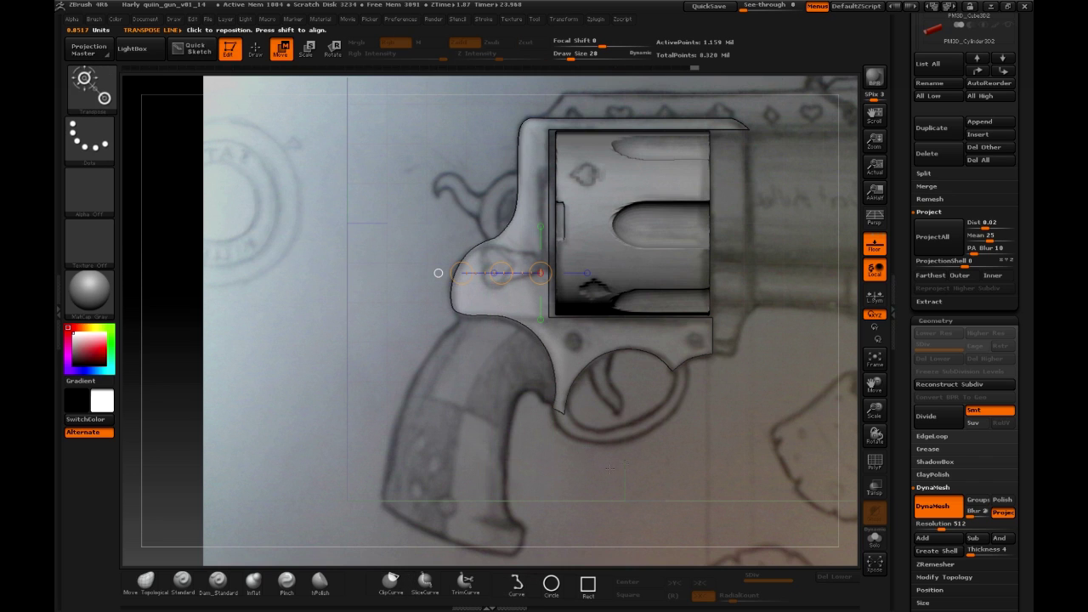
key("ctrl")
left_click_drag(638, 478, 608, 416, "ctrl")
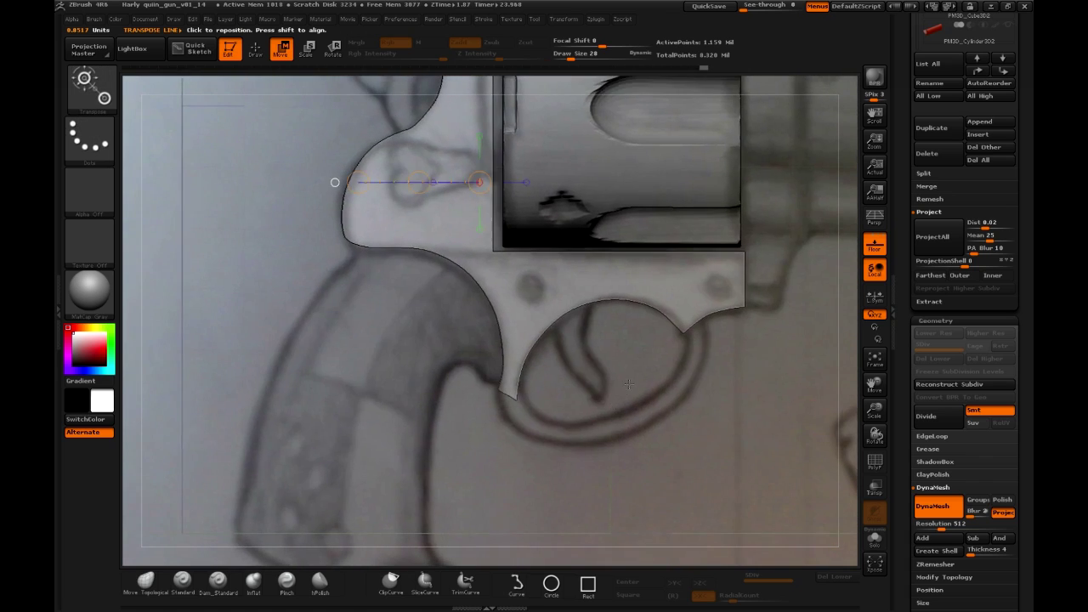
Clip the arch above the trigger with ClipCurve to follow the reference outline and check the mesh with PolyFrame
left_click_drag(618, 400, 623, 437, "alt")
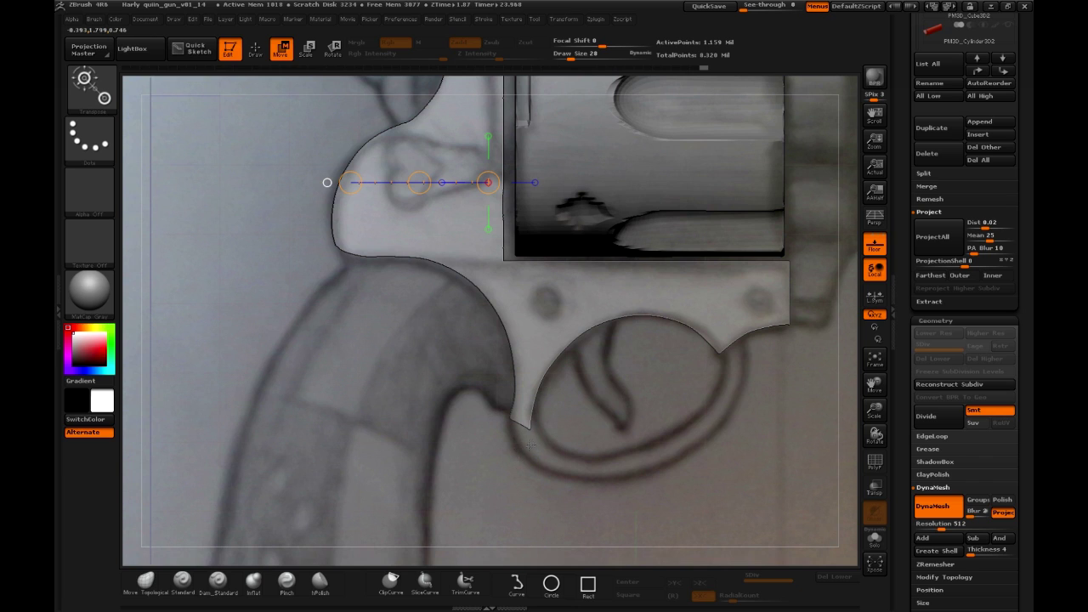
key("q")
left_click_drag(525, 471, 529, 400, "ctrl+shift")
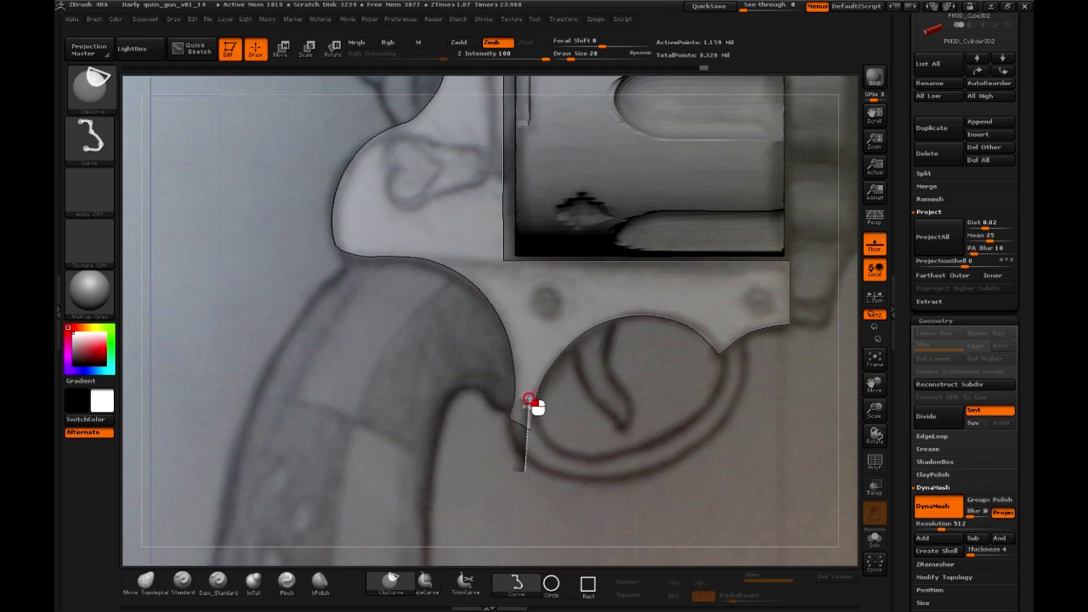
left_click_drag(530, 398, 732, 387, "ctrl+shift")
left_click_drag(607, 511, 607, 511, "ctrl+shift")
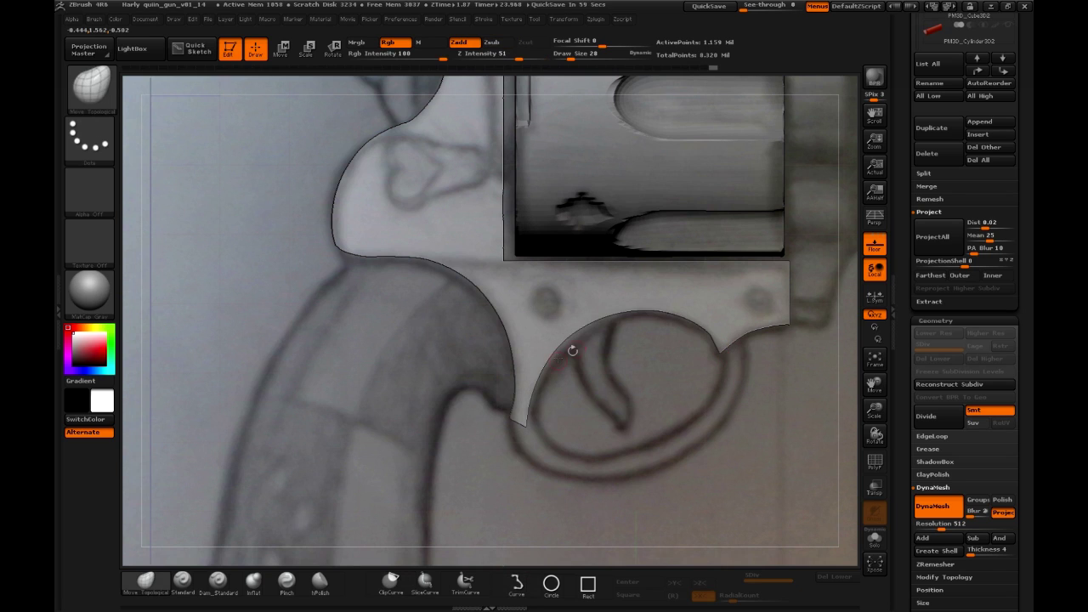
key("shift+f")
key("shift+f")
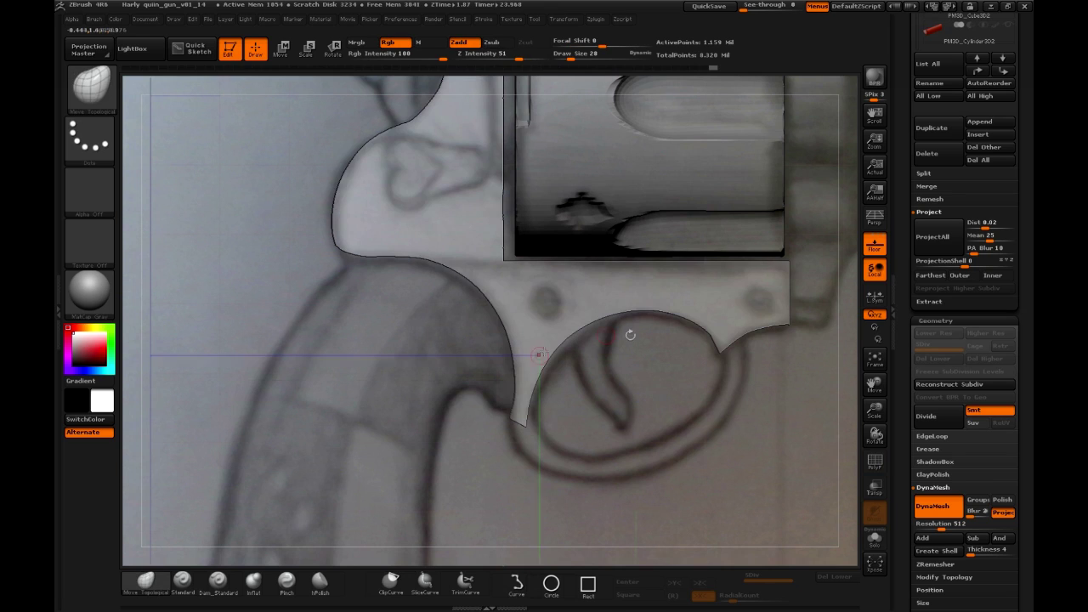
Isolate the area around the trigger arch with a lasso mask and move it slightly downward with the Transpose line
mouse_move(757, 388)
left_mouse_down("ctrl")
mouse_move(705, 292)
mouse_move(535, 364)
mouse_move(532, 467)
left_mouse_up("ctrl")
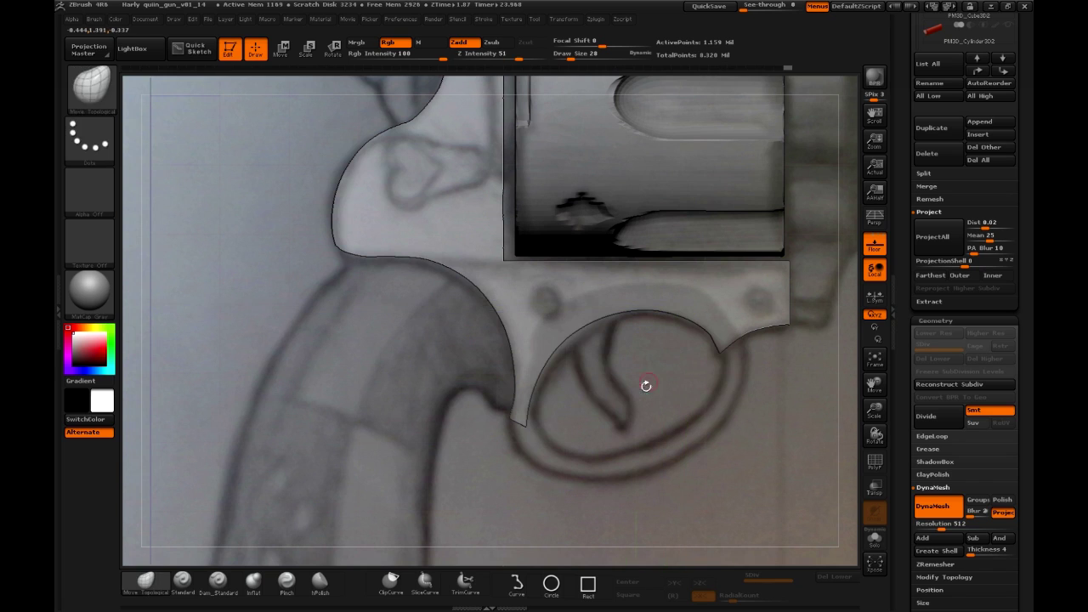
key("w")
mouse_move(648, 299)
left_mouse_down()
mouse_move(650, 366)
mouse_move(652, 333)
left_mouse_up()
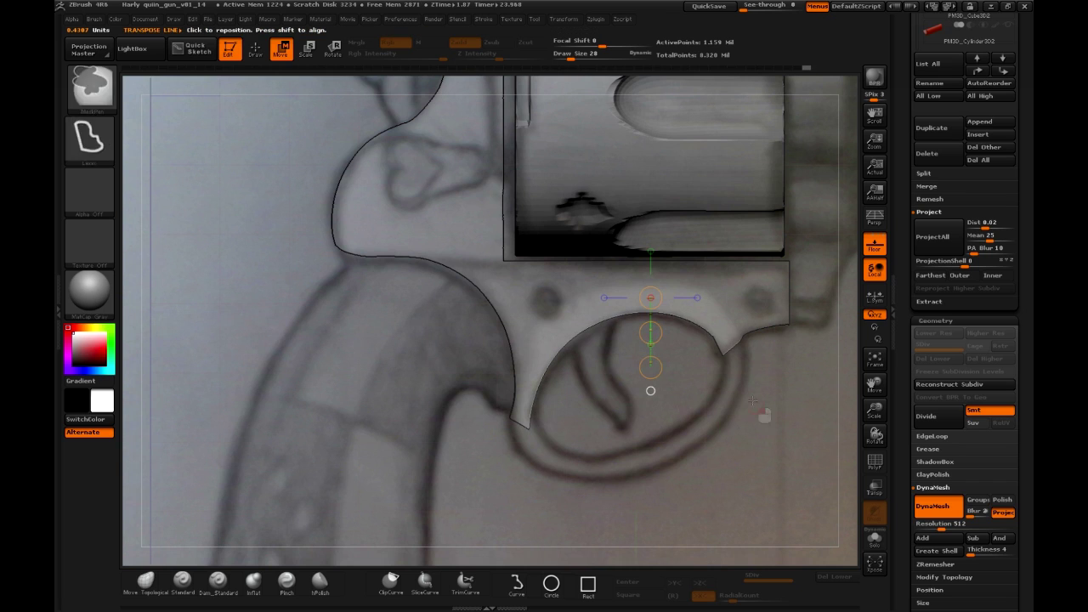
Isolate the frame's lower front corner with a lasso mask and move it down toward the reference outline
left_click_drag(763, 410, 776, 426, "ctrl")
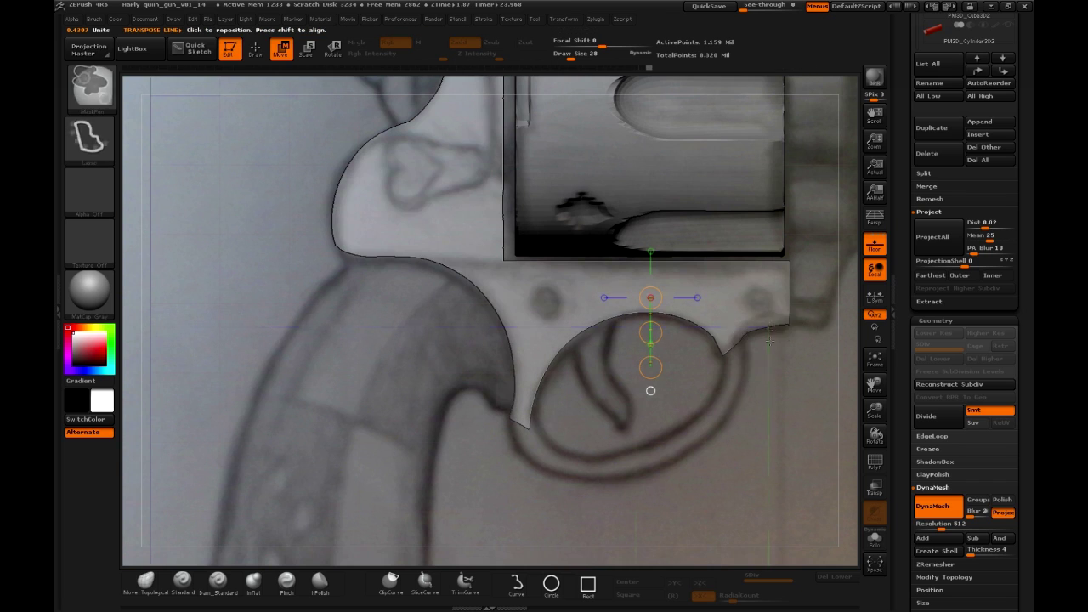
left_click_drag(757, 319, 774, 406)
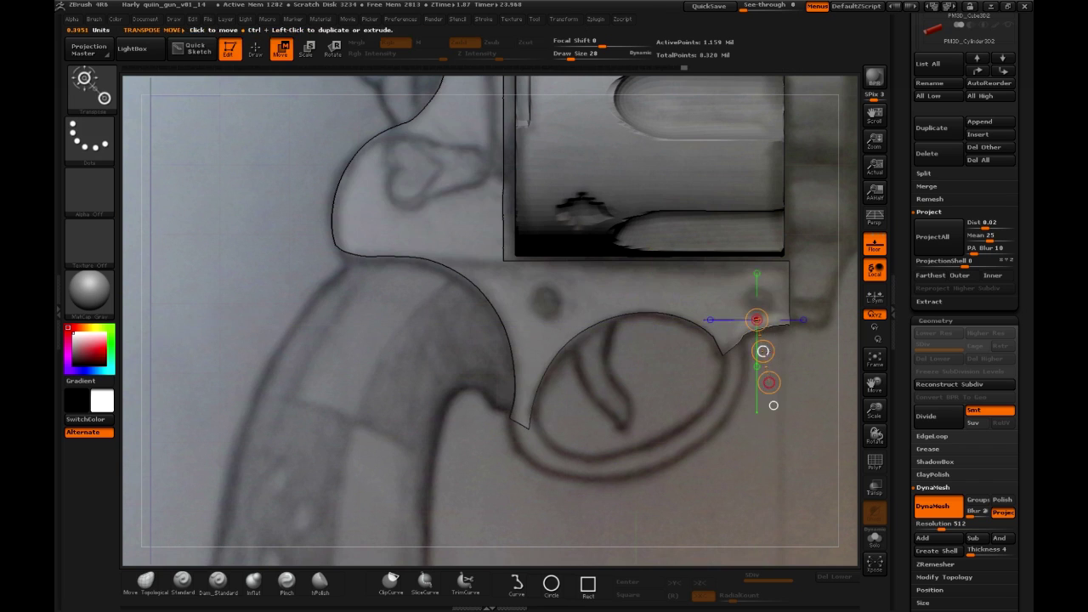
mouse_move(682, 437)
left_mouse_down("alt")
mouse_move(719, 457)
mouse_move(692, 449)
left_mouse_up("alt")
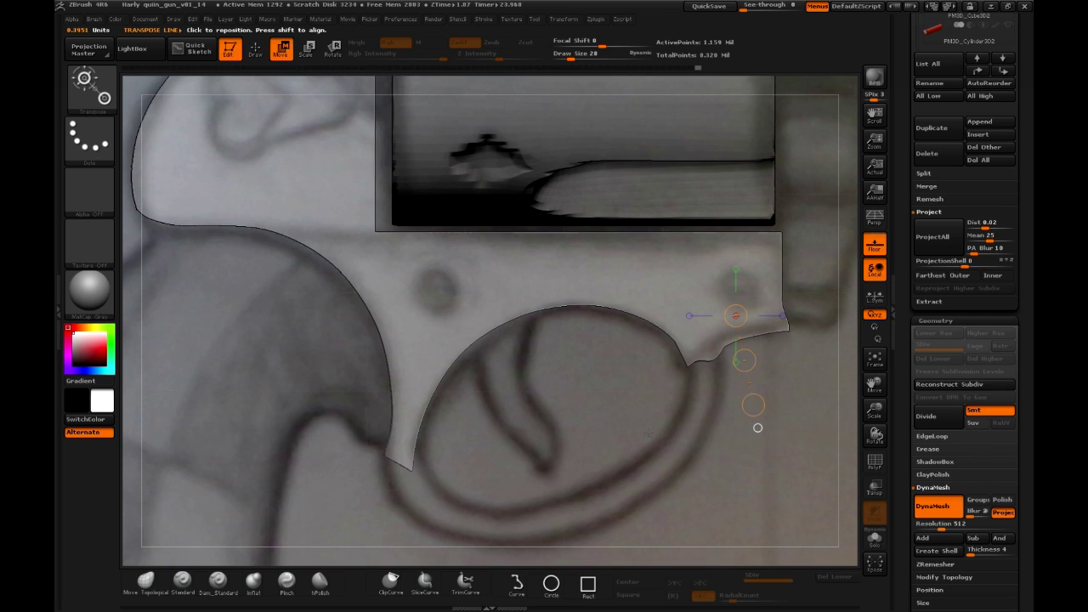
Mask the whole frame except the lower front corner beside the trigger arch
mouse_move(642, 427)
left_mouse_down("alt")
mouse_move(616, 418)
mouse_move(594, 430)
mouse_move(486, 206)
mouse_move(479, 549)
mouse_move(634, 419)
left_mouse_up("alt")
mouse_move(635, 276)
left_mouse_down("ctrl")
mouse_move(467, 255)
mouse_move(507, 447)
left_mouse_up("ctrl")
left_click(649, 204)
left_click_drag(663, 183, 751, 398, "alt")
key("ctrl+z")
mouse_move(802, 233)
left_mouse_down("alt")
mouse_move(781, 326)
mouse_move(787, 255)
mouse_move(344, 317)
mouse_move(595, 372)
mouse_move(614, 361)
left_mouse_up("alt")
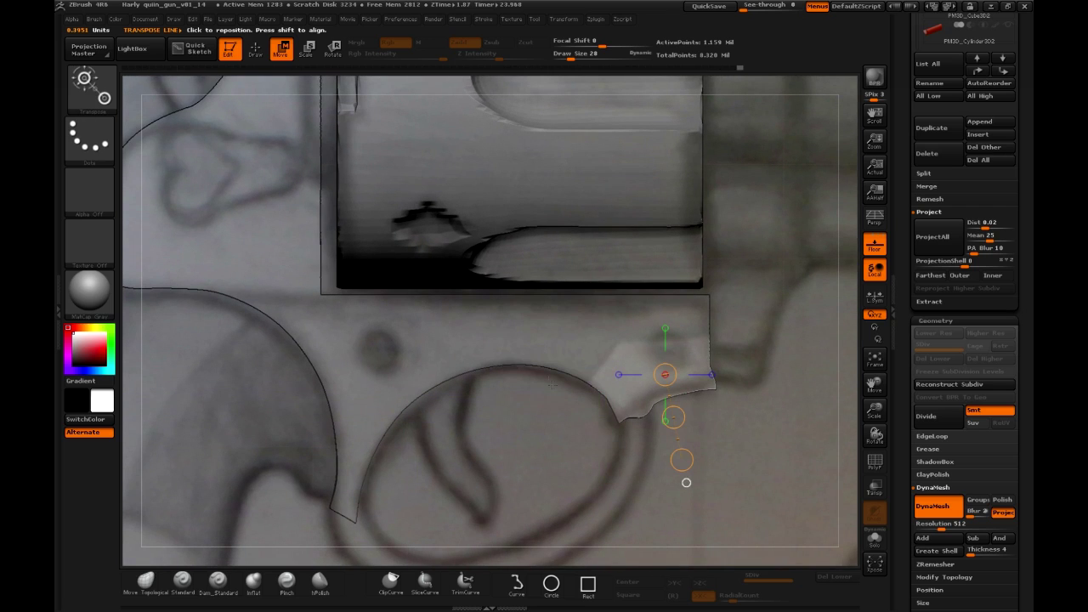
Clip the unmasked front corner with ClipCurve along the trigger arch and its lower front edge
left_click_drag(653, 466, 615, 407, "ctrl+shift")
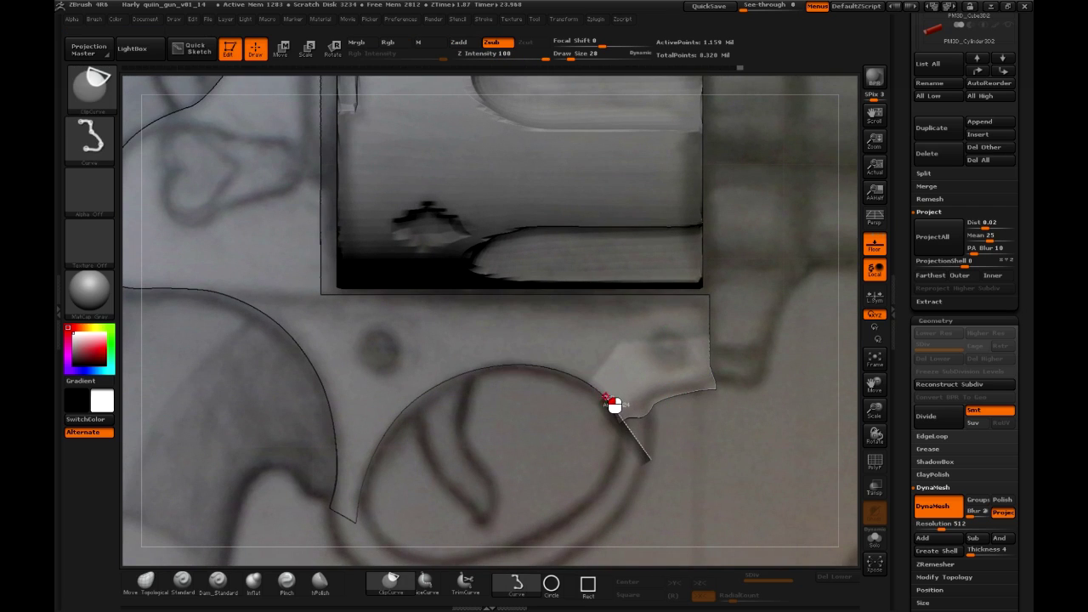
left_click_drag(582, 385, 583, 386, "ctrl+shift")
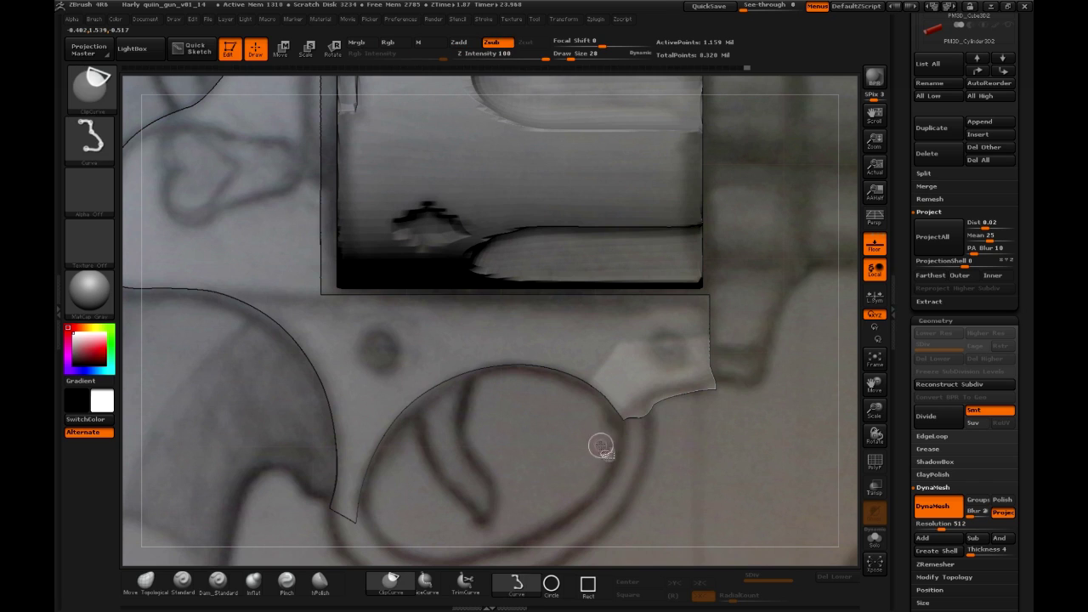
mouse_move(600, 443)
left_mouse_down("ctrl+shift")
mouse_move(690, 384)
mouse_move(748, 372)
mouse_move(712, 382)
mouse_move(791, 385)
mouse_move(784, 376)
left_mouse_up("ctrl+shift")
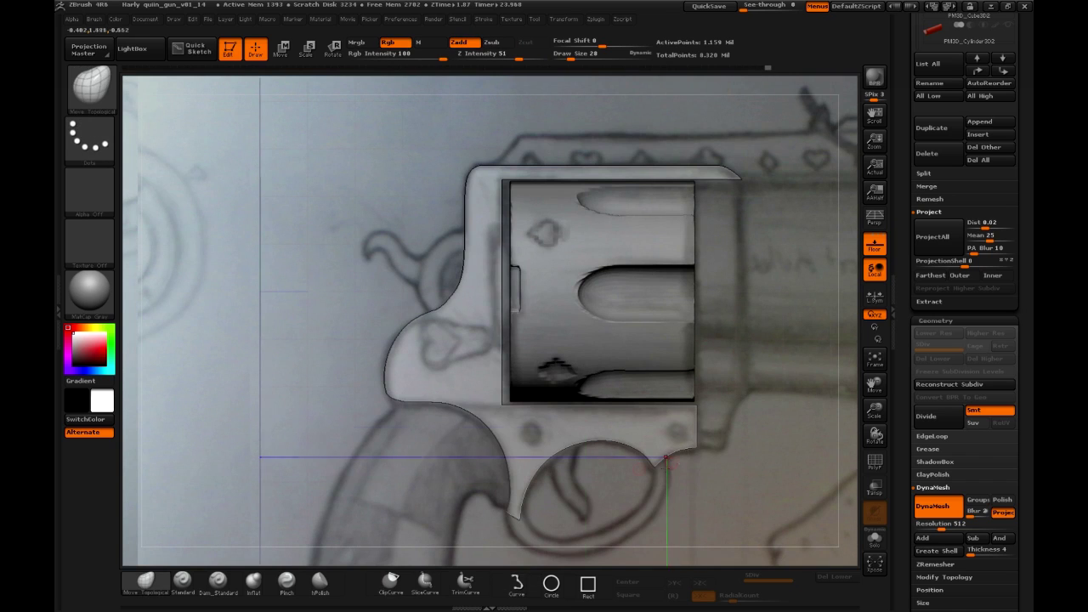
Examine the frame from several angles and compare its outline with the side reference drawing
left_click_drag(418, 237, 488, 210)
left_click_drag(616, 527, 480, 387)
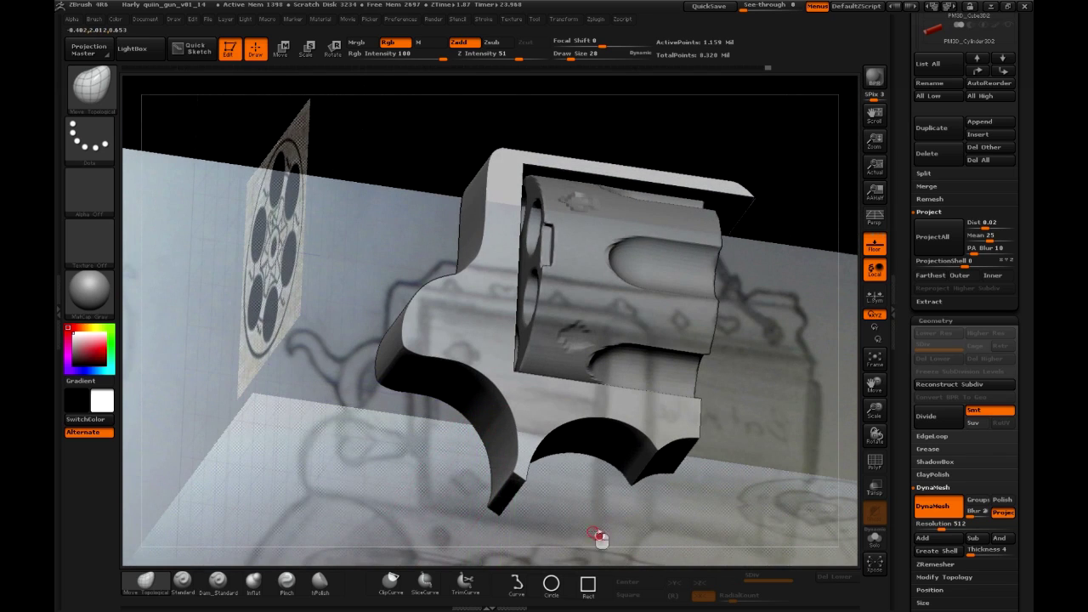
left_click_drag(598, 535, 596, 435)
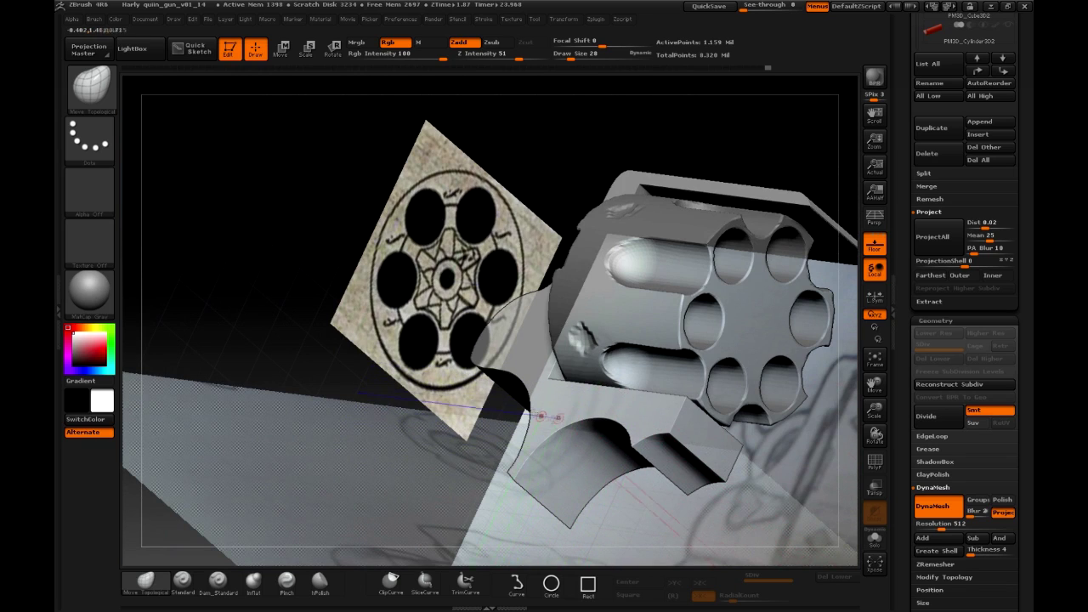
mouse_move(431, 450)
left_mouse_down("shift")
mouse_move(428, 486)
mouse_move(437, 464)
mouse_move(462, 480)
mouse_move(476, 429)
left_mouse_up("shift")
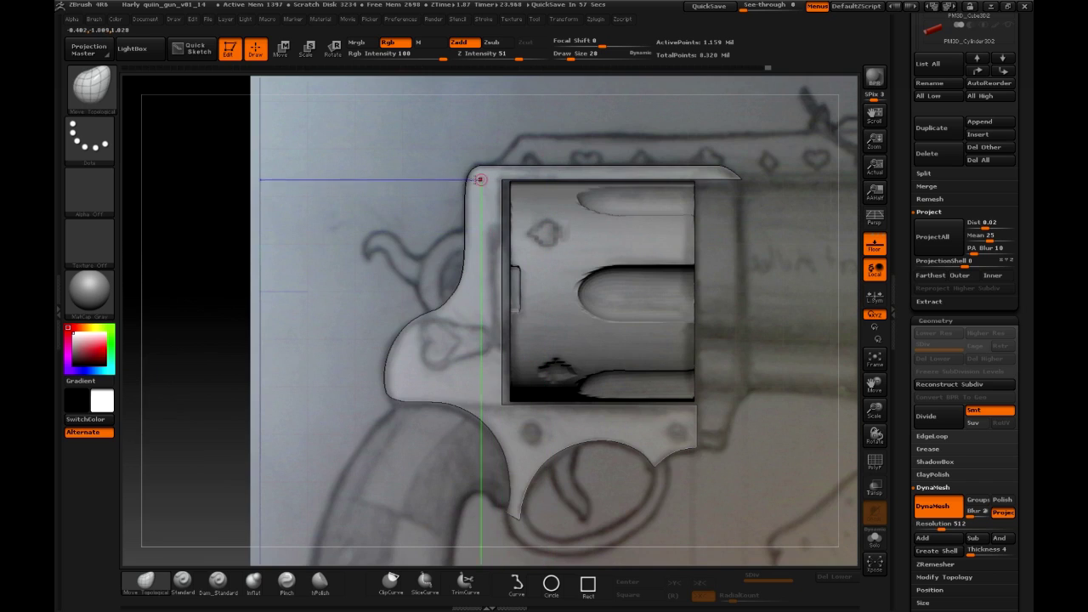
left_click_drag(404, 234, 437, 278)
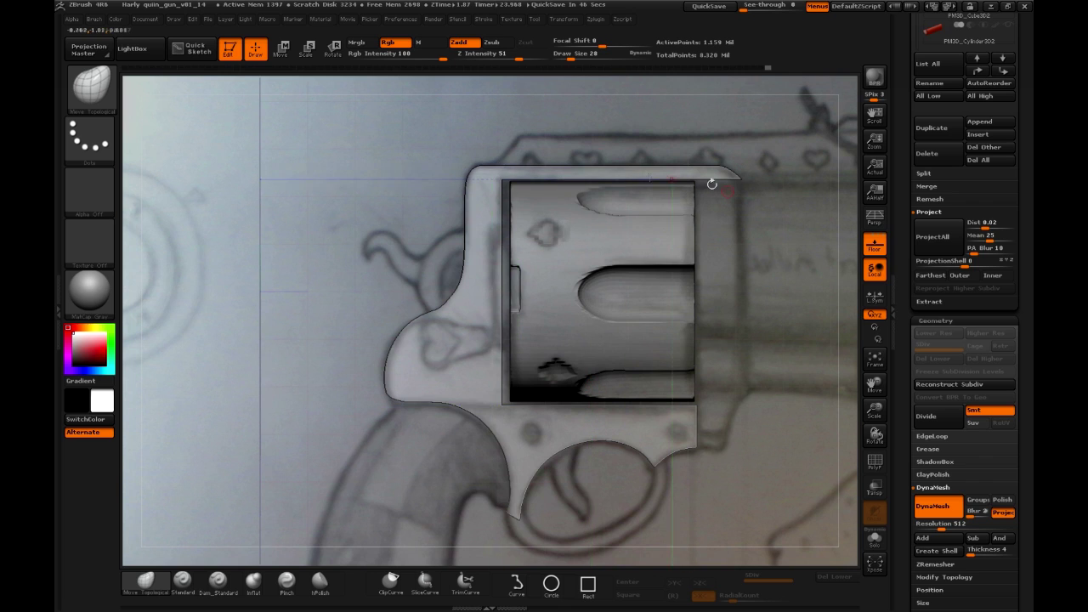
left_click_drag(379, 399, 314, 430, "alt")
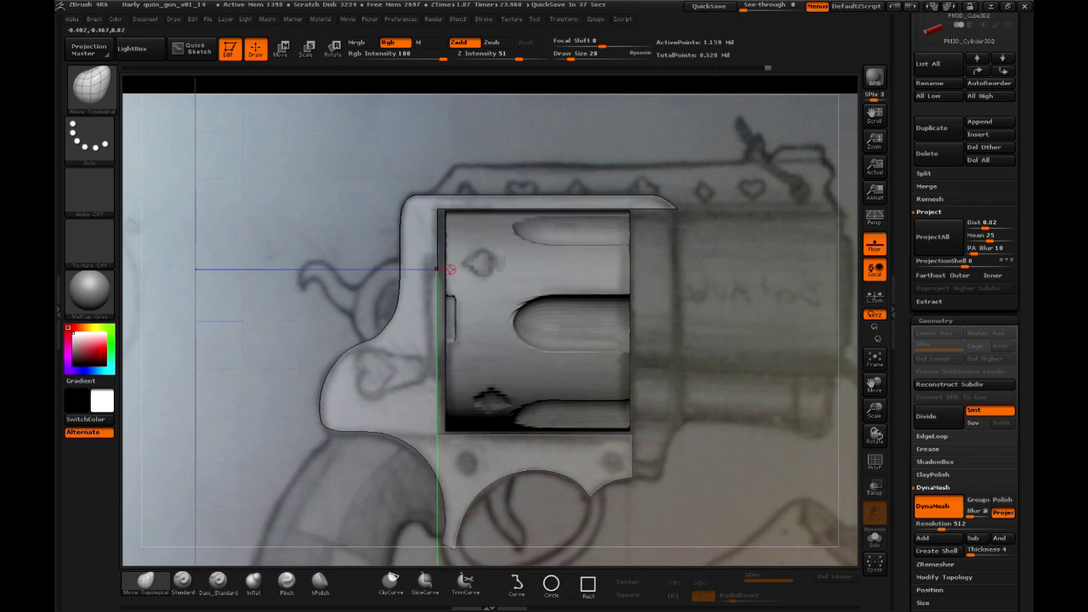